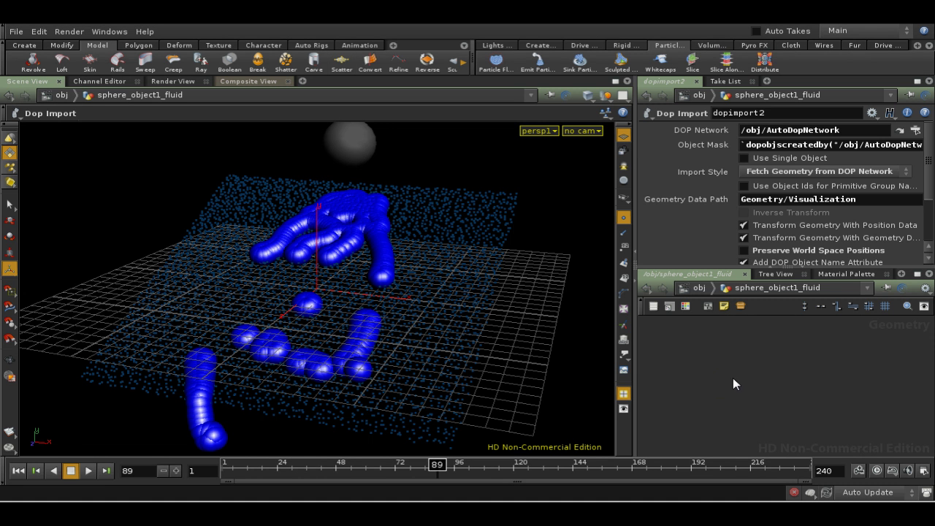
Open the box_object1 geometry network and hide the other objects in the viewport.
click(698, 287)
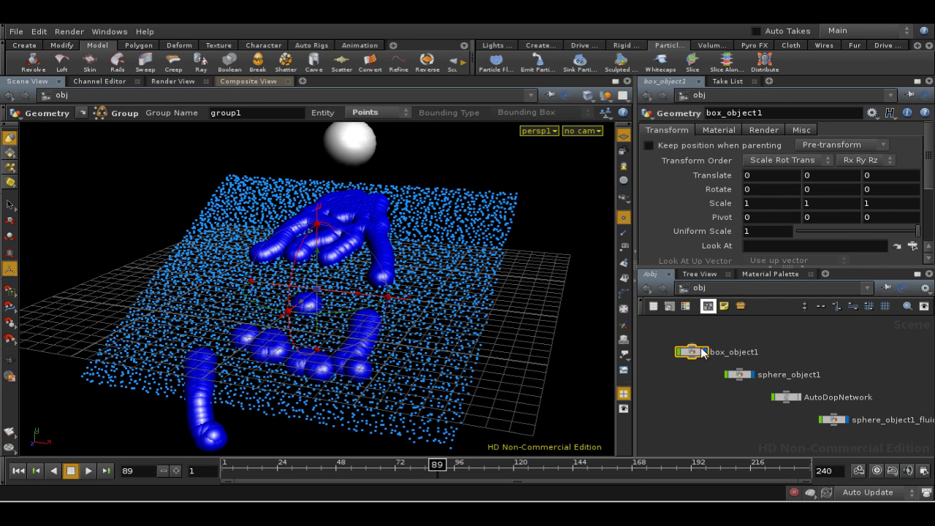
double_click(703, 353)
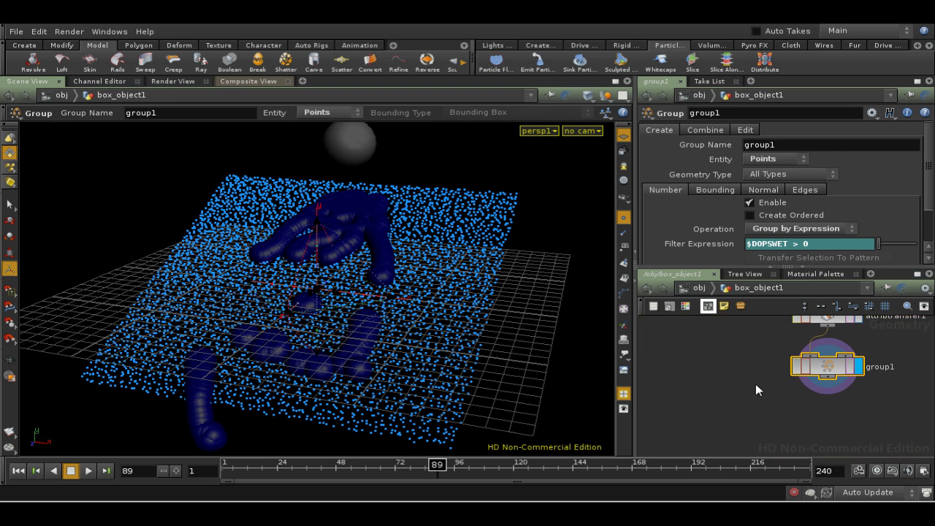
middle_drag(755, 383, 734, 415)
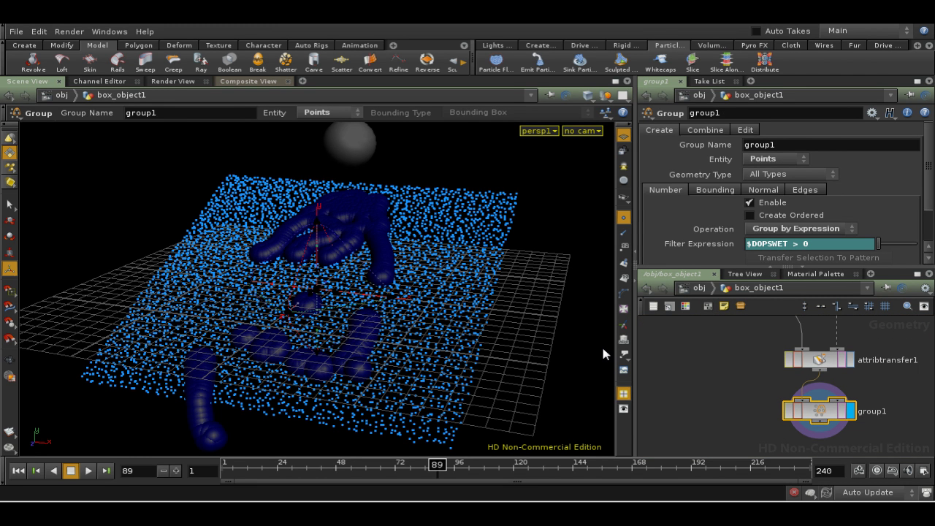
drag(612, 101, 606, 135)
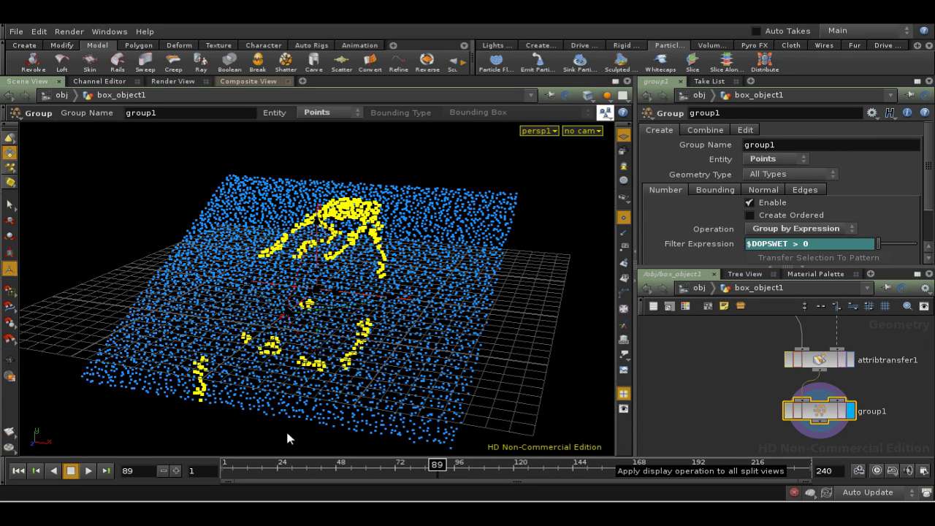
Advance the simulation frame by frame to frame 126 to examine how the grouped wet points change.
click(177, 471)
click(177, 470)
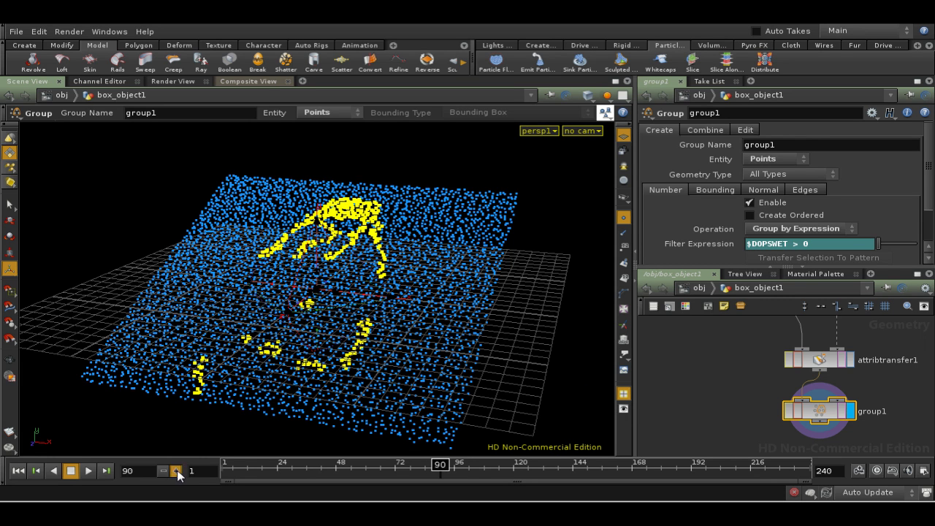
click(176, 470)
click(176, 470)
click(177, 471)
click(176, 470)
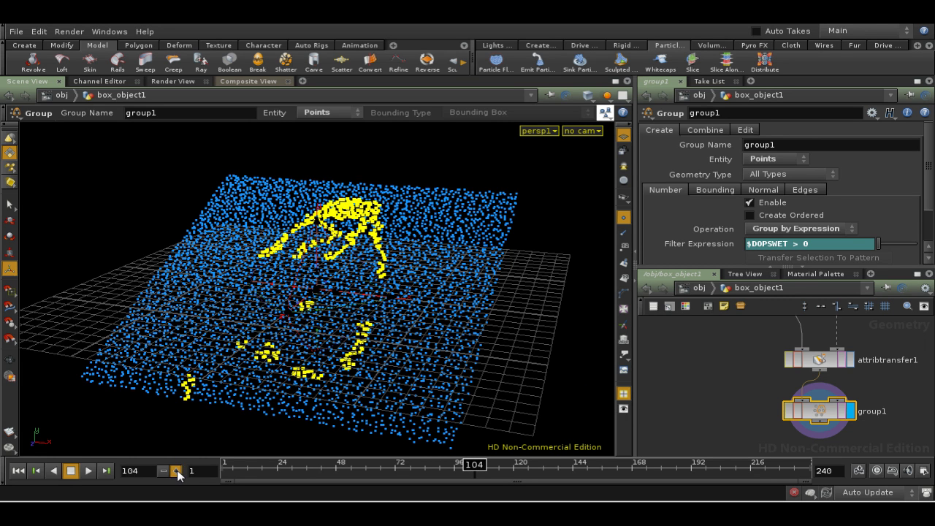
click(177, 470)
click(177, 471)
click(177, 470)
click(177, 470)
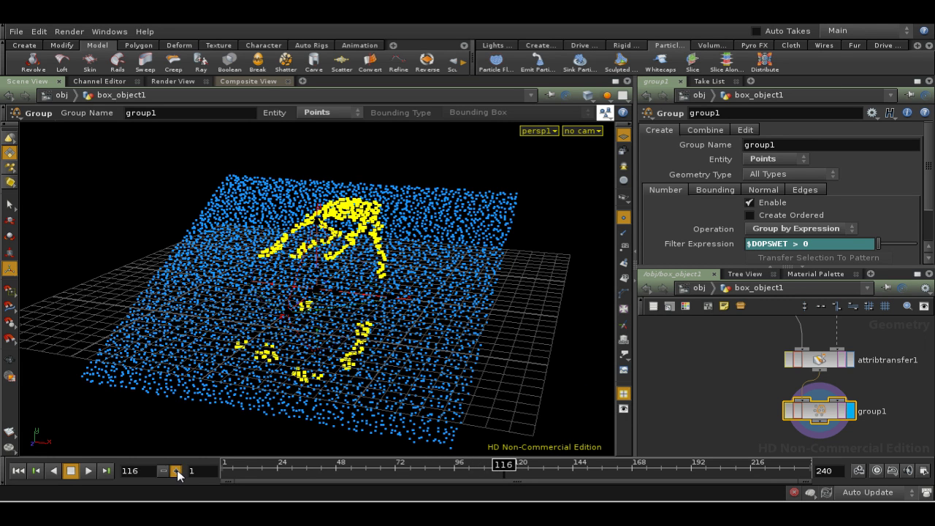
click(177, 470)
click(176, 470)
click(177, 471)
click(177, 470)
click(176, 470)
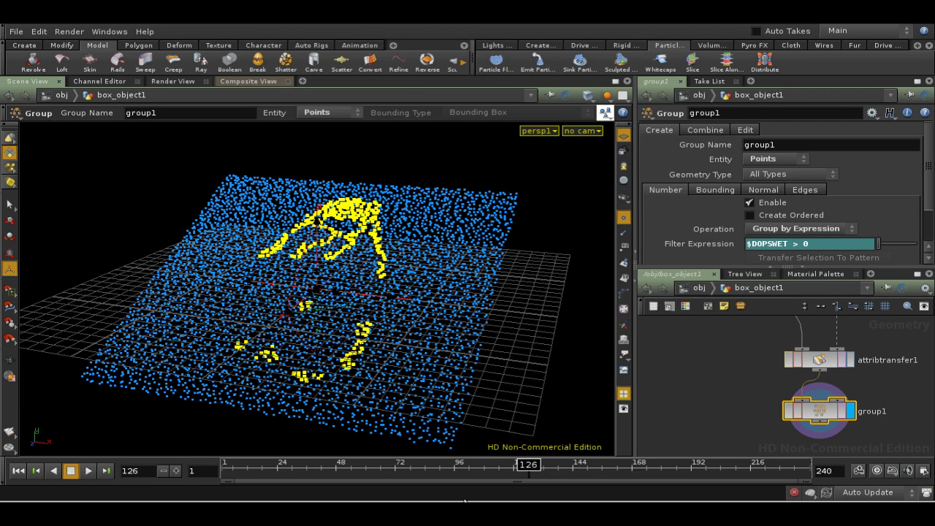
Return to frame 1 and set the global animation end frame to 100 without altering the channels.
click(17, 470)
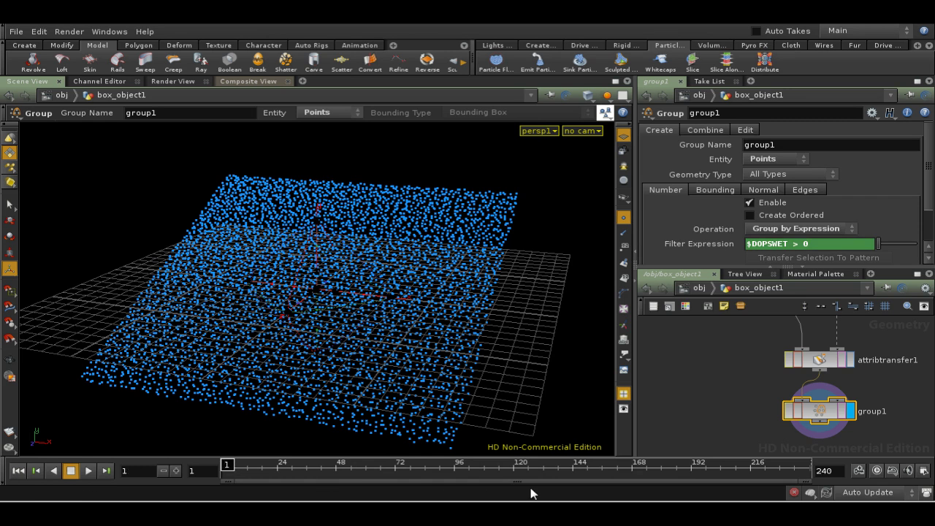
click(925, 471)
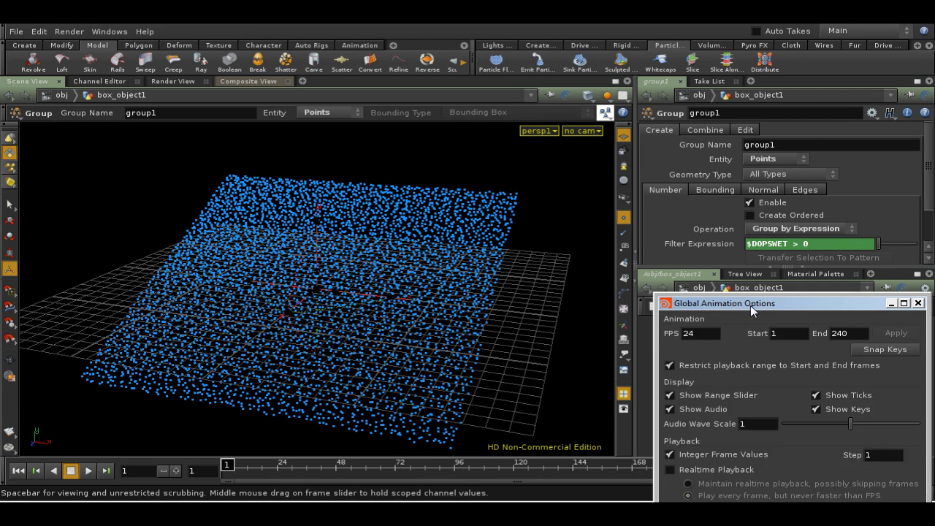
drag(750, 306, 522, 164)
double_click(632, 194)
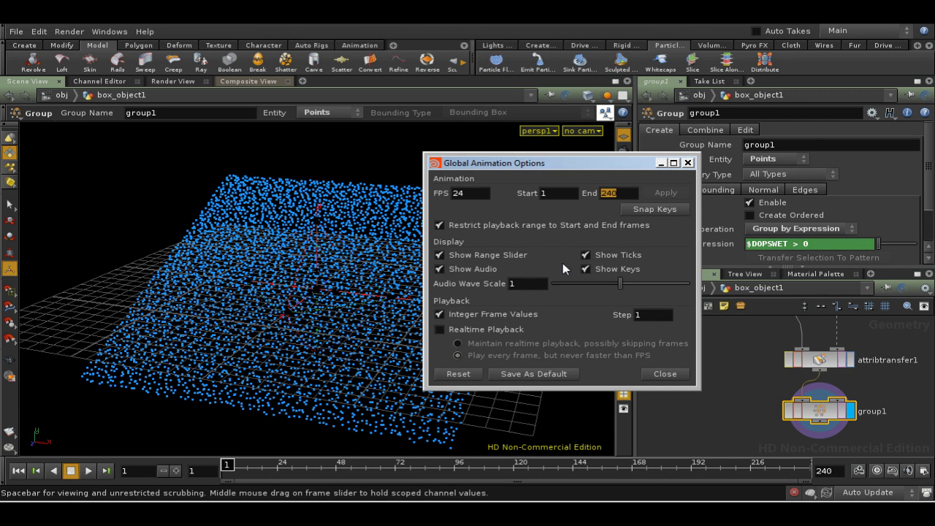
text(100)
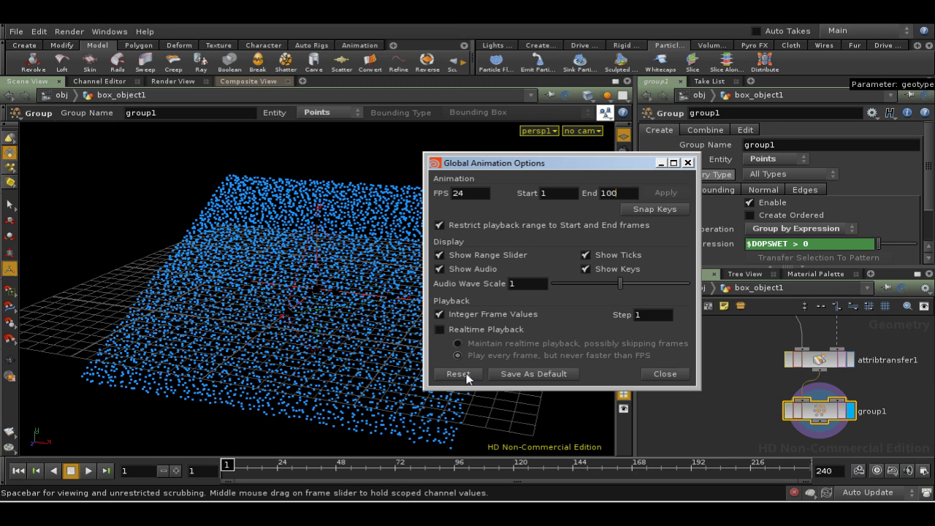
click(665, 374)
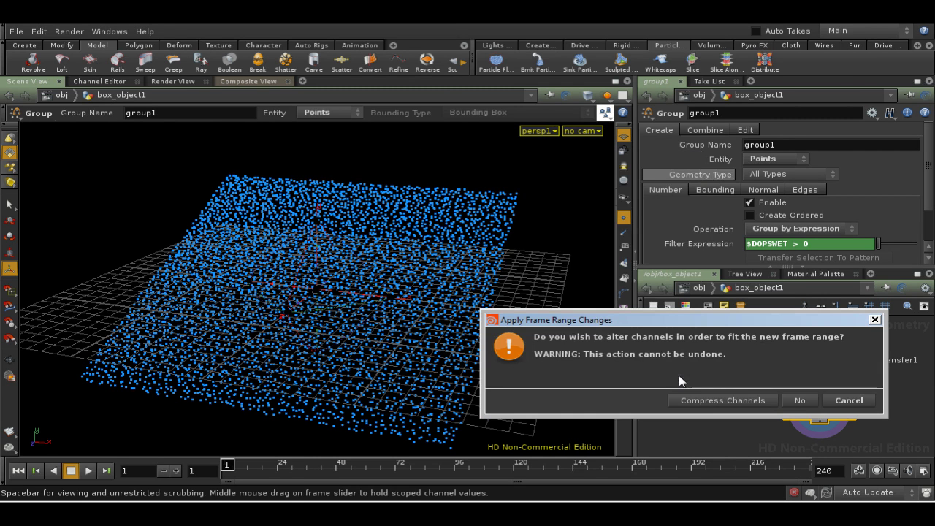
click(799, 400)
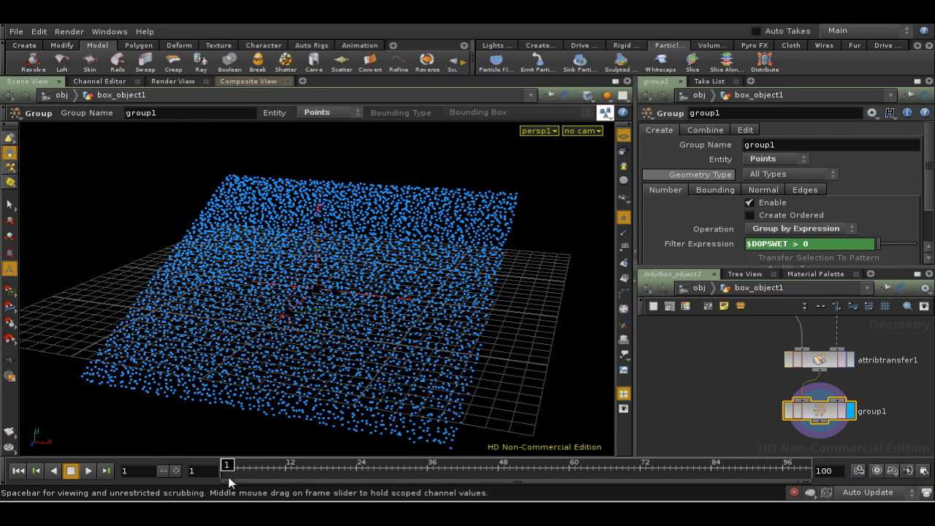
Play the simulation from frame 1 and stop it at frame 53 to check the wet point group.
click(87, 471)
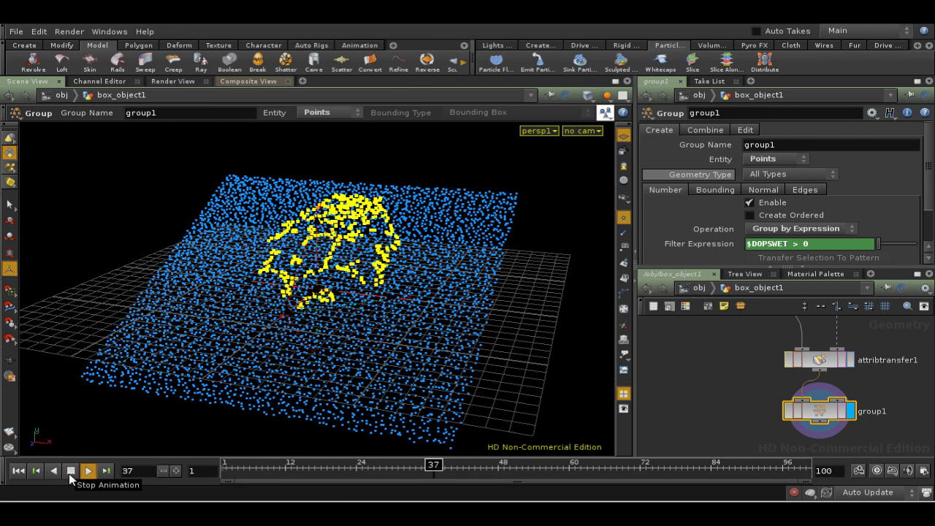
click(70, 472)
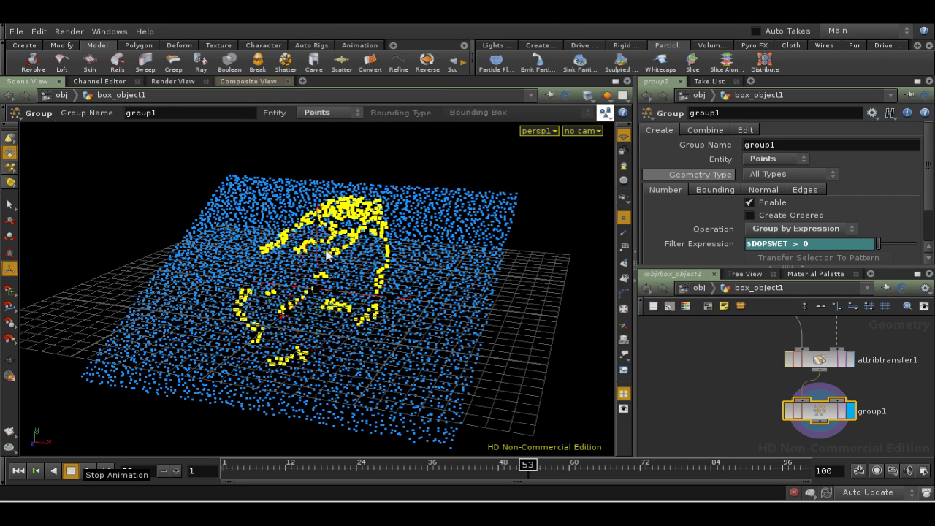
Examine the node chain in box_object1 from box1 through scatter1 and attribtransfer1 down to the group node.
middle_drag(743, 410, 712, 386)
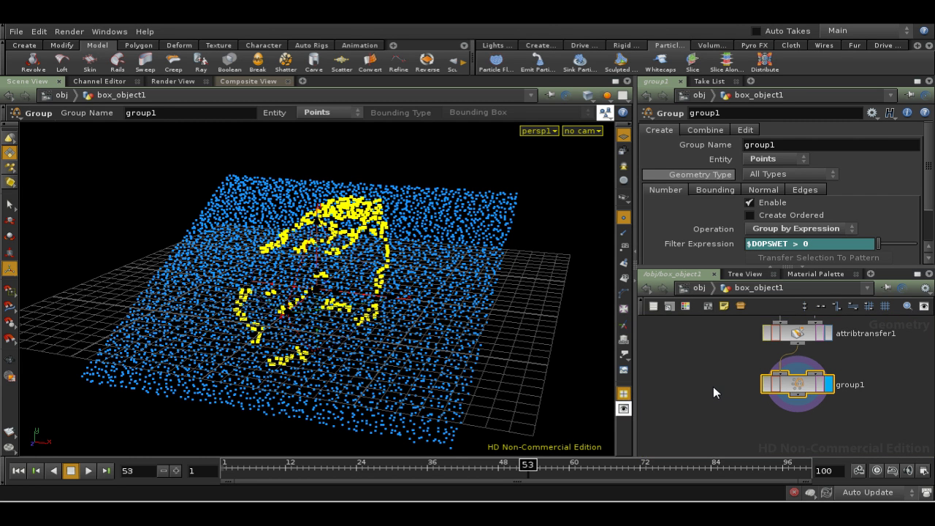
key(h)
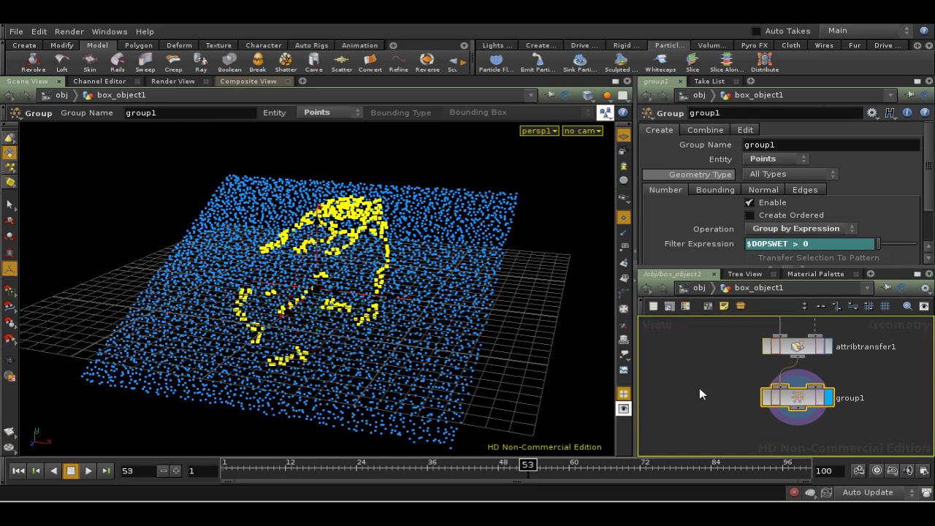
middle_drag(722, 373, 733, 435)
middle_drag(785, 361, 755, 392)
middle_drag(859, 362, 804, 392)
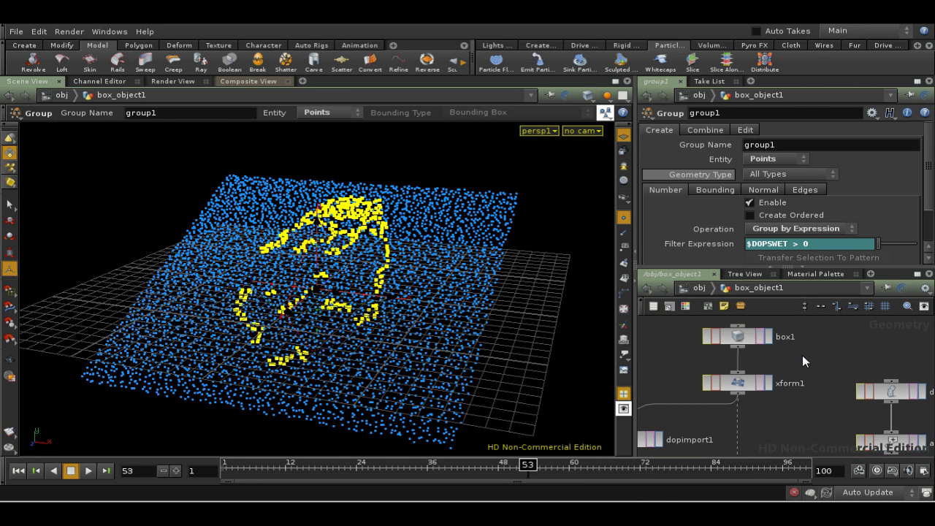
scroll(798, 403, down, 4)
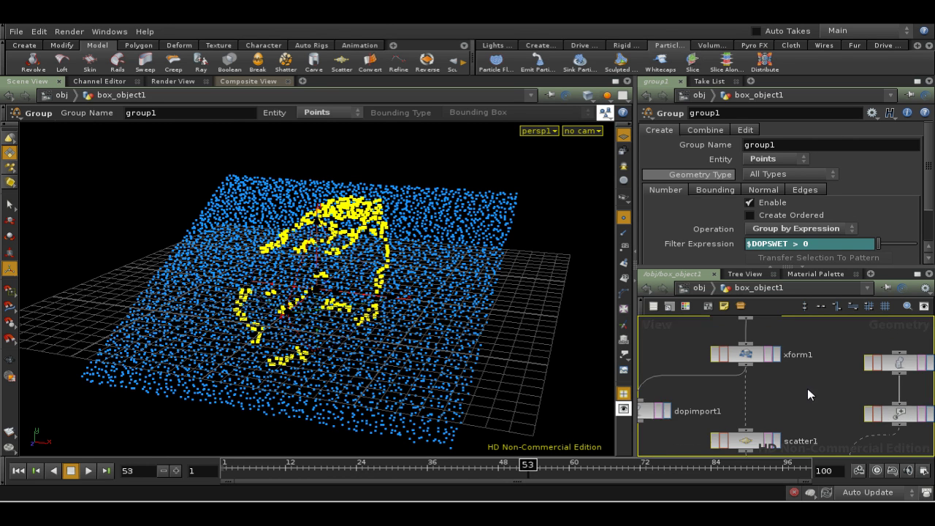
middle_drag(821, 418, 826, 395)
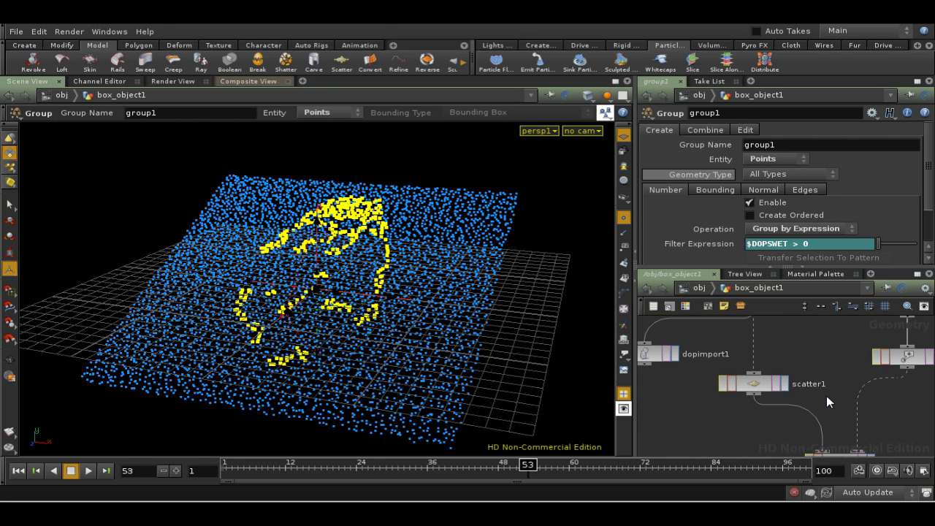
scroll(733, 421, down, 3)
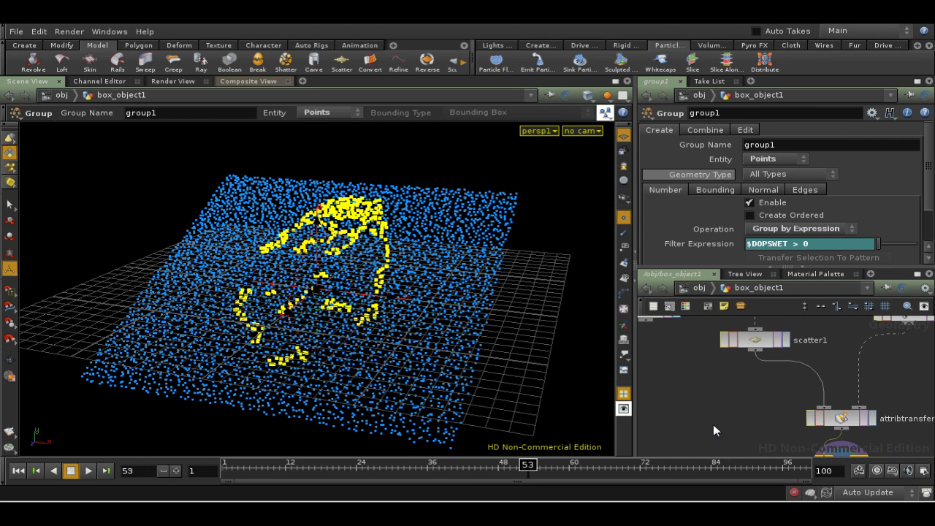
middle_drag(718, 424, 701, 369)
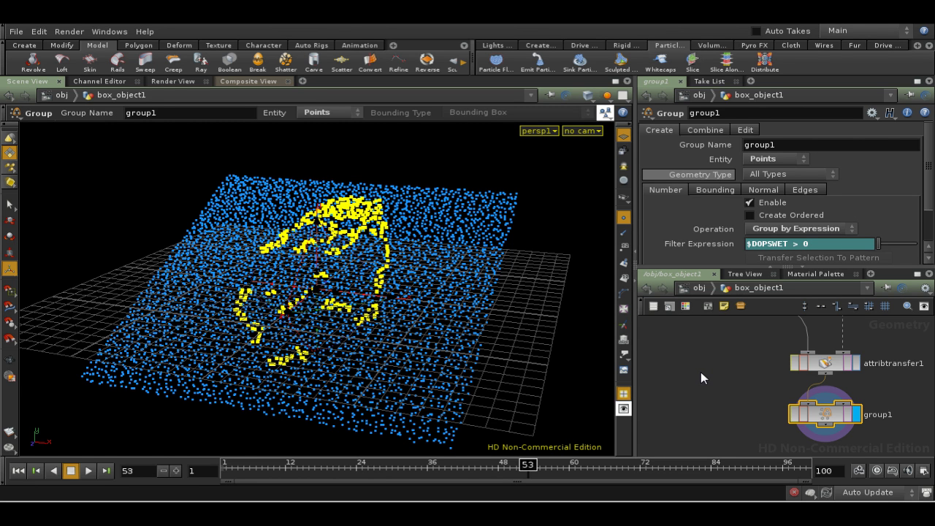
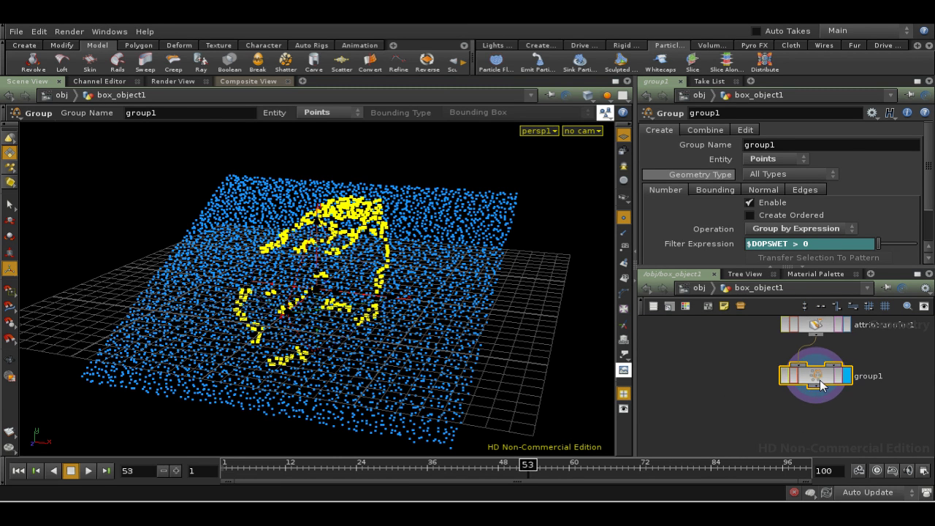
Rename the group1 node to wet_points.
middle_drag(818, 395, 819, 416)
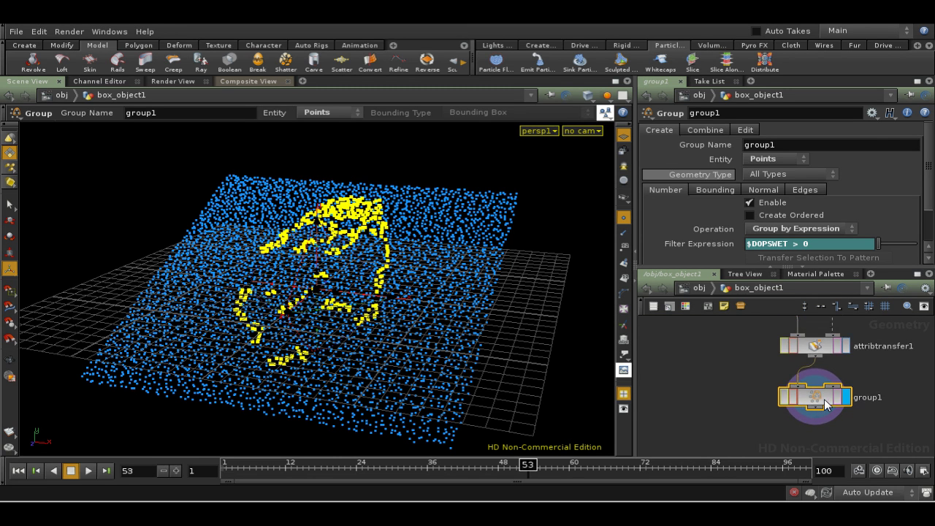
key(BackSpace)
key(BackSpace)
key(BackSpace)
key(BackSpace)
key(BackSpace)
text(wet_point)
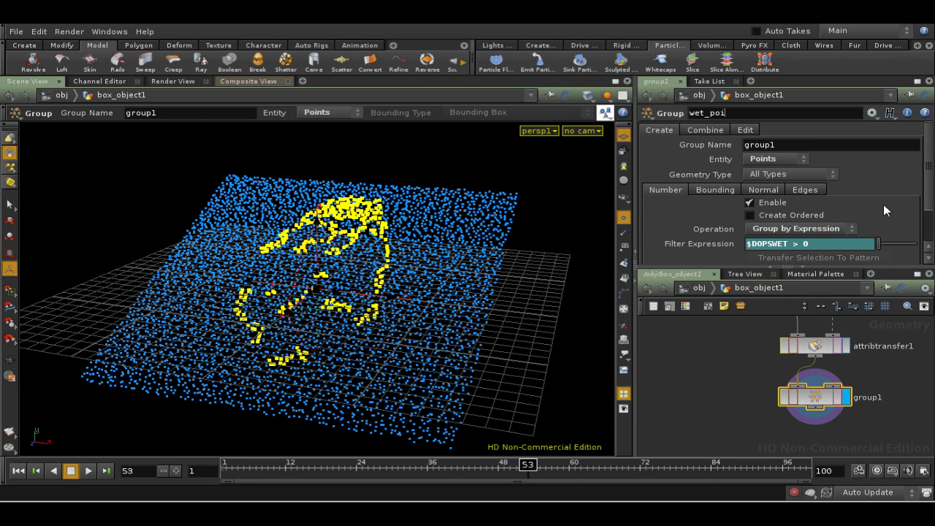
Set the Group Name of the wet_points node to $OS and check the node's geometry info.
click(820, 146)
key(BackSpace)
key(BackSpace)
key(BackSpace)
key(BackSpace)
key(BackSpace)
key(BackSpace)
text($OS)
key(Return)
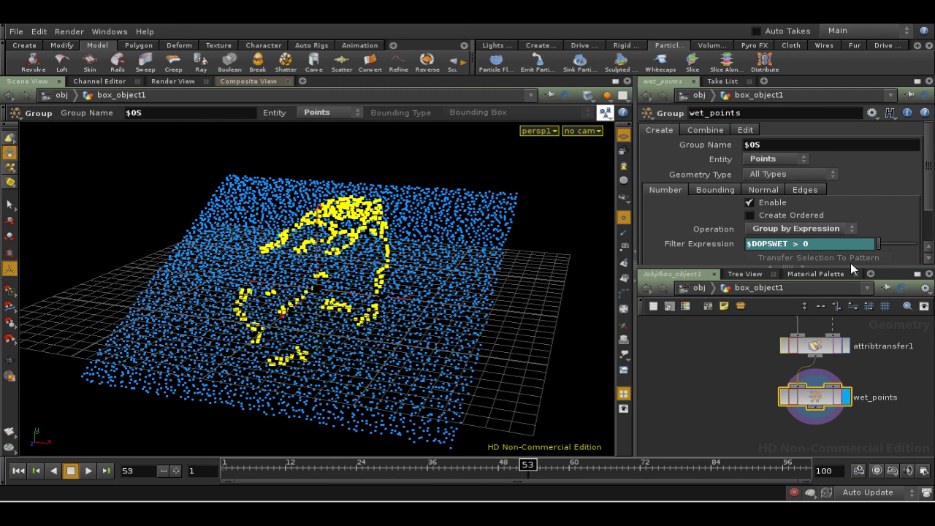
middle_click(817, 398)
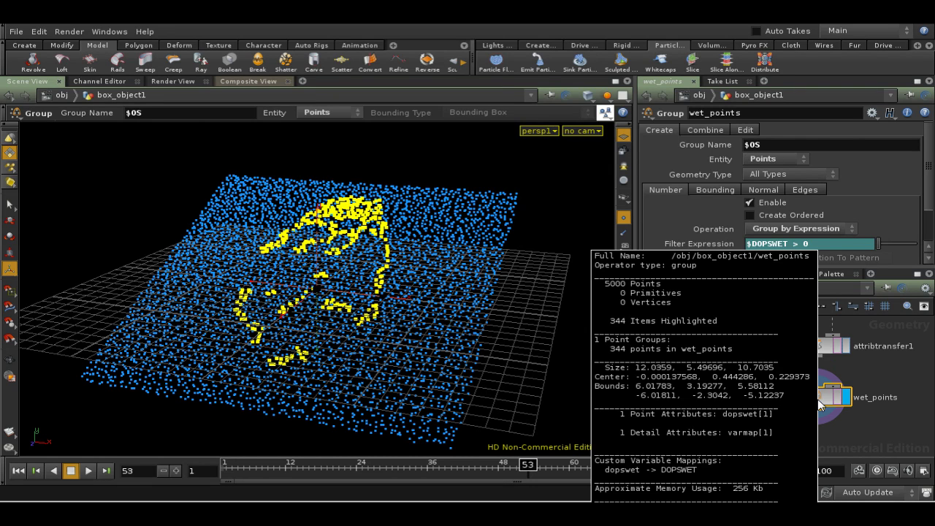
Add a POP Network node connected below the wet_points node.
key(Tab)
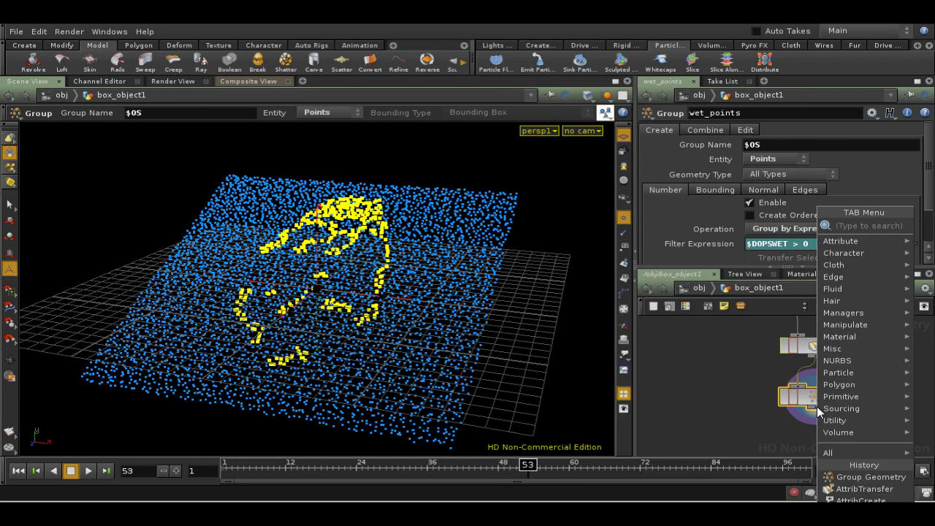
text(pop)
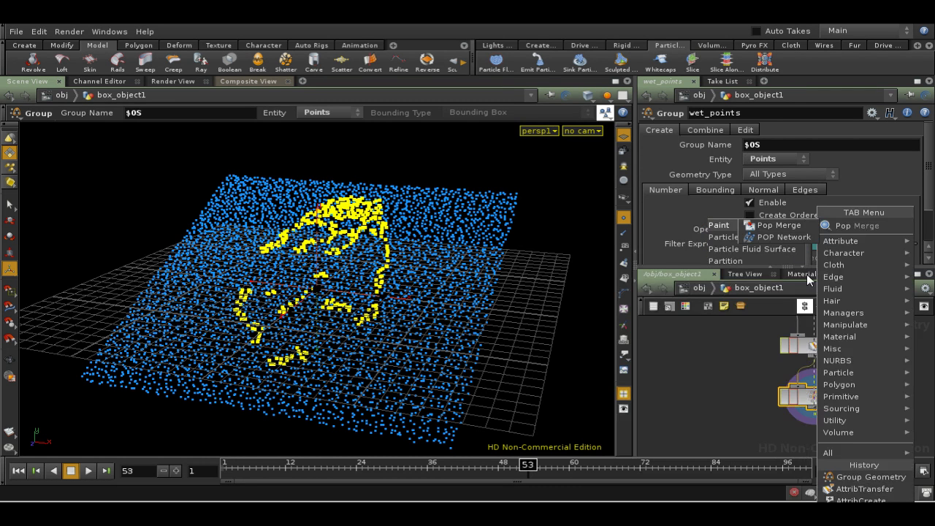
click(794, 238)
click(815, 443)
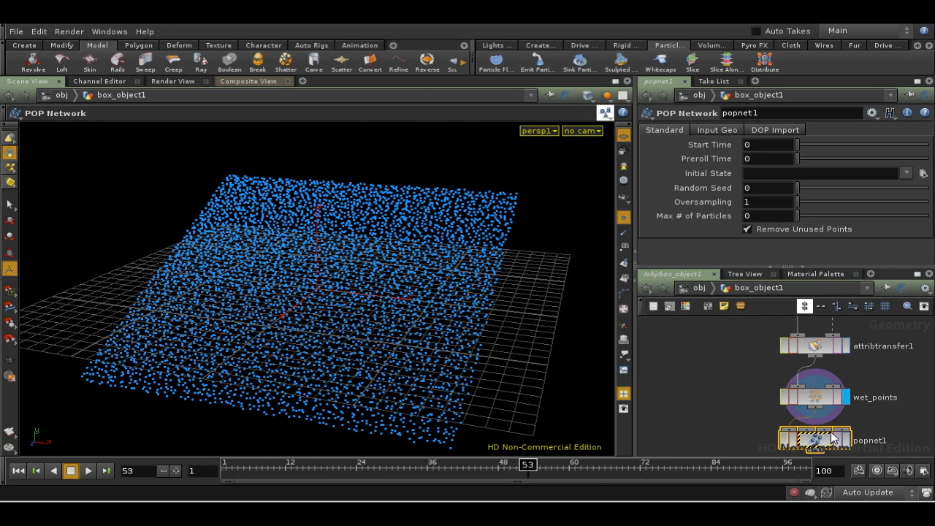
Enter the new POP network and add a Source node.
middle_drag(891, 414, 892, 340)
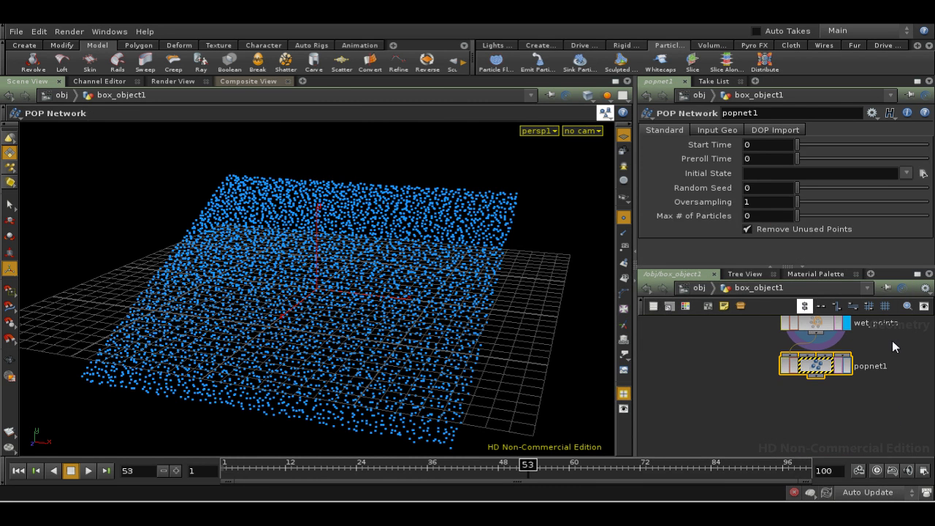
double_click(818, 365)
key(Tab)
text(Source)
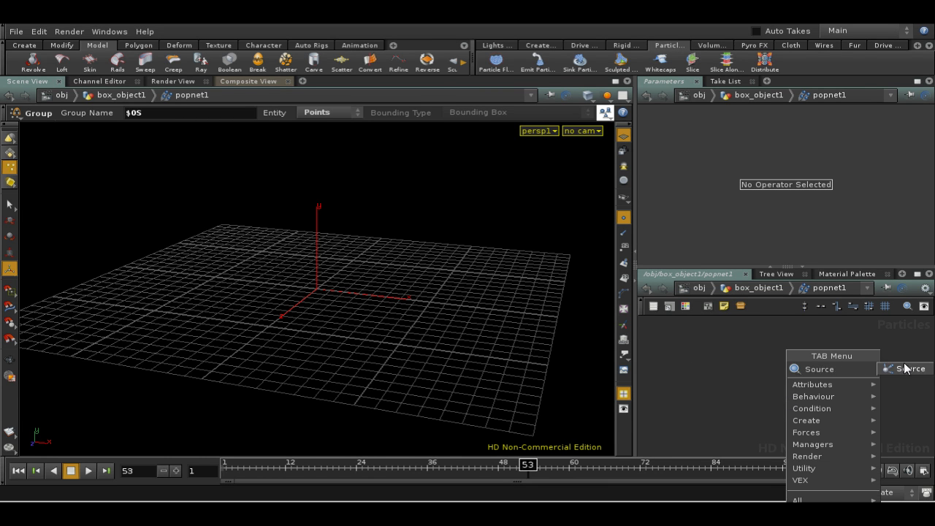
click(906, 369)
click(791, 363)
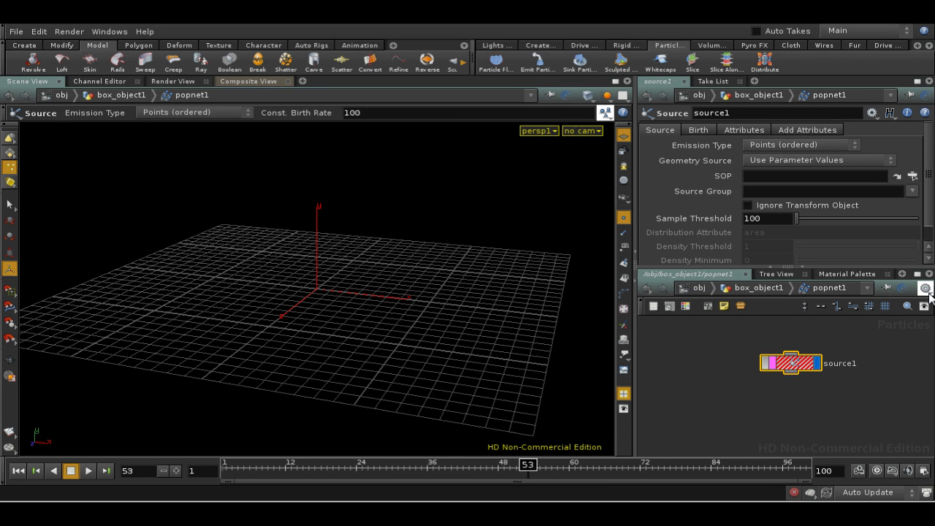
Set the source1 node's Geometry Source to Use First Context Geometry and its Source Group to wet_points.
click(869, 160)
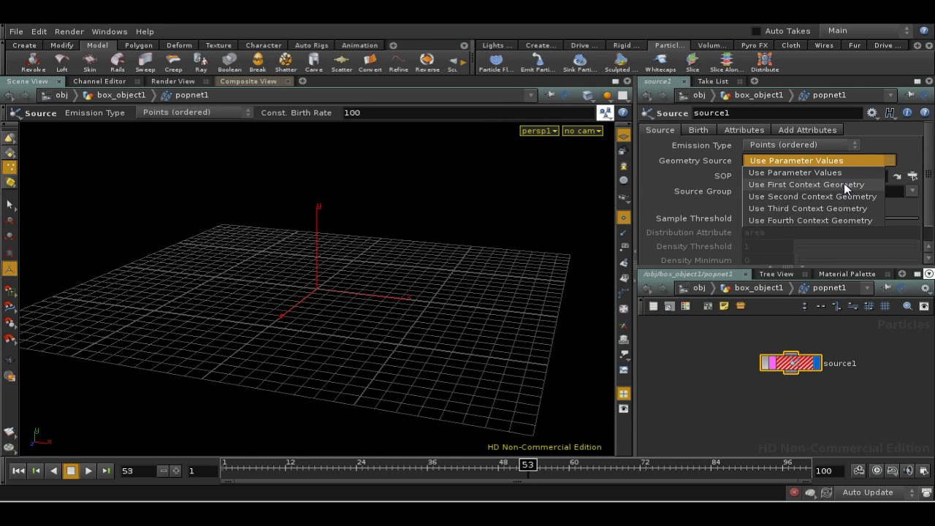
click(844, 185)
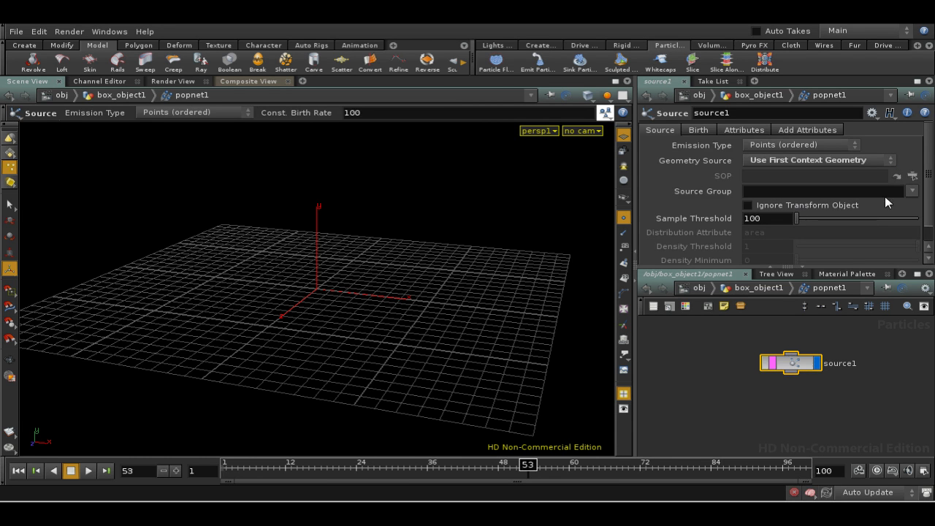
click(912, 190)
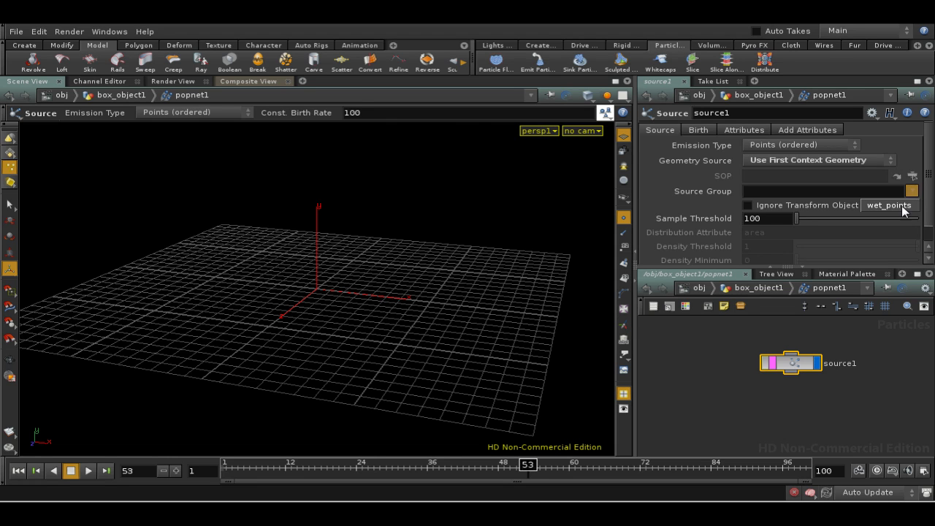
click(902, 206)
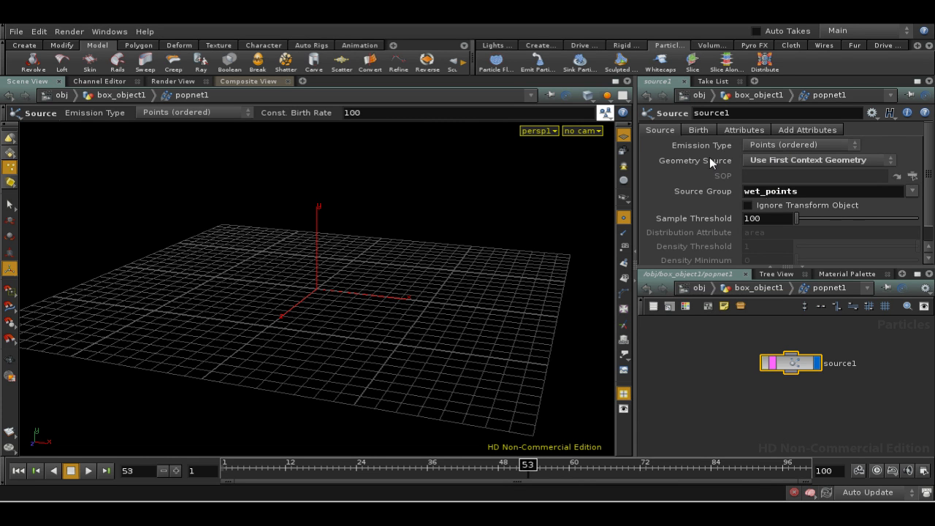
Set the source's Const. Activation to 0 and Impulse Birth Rate to $NGRP, checking its source group.
click(699, 130)
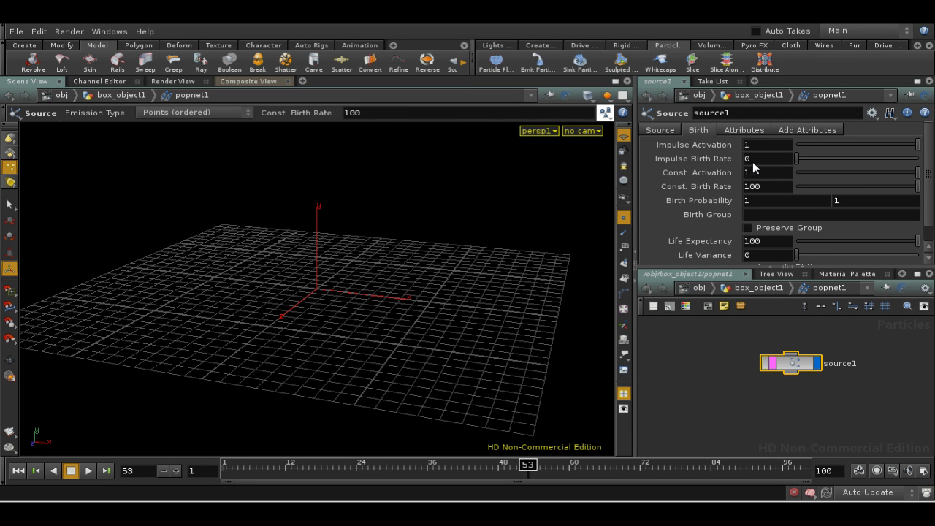
text(0)
key(Return)
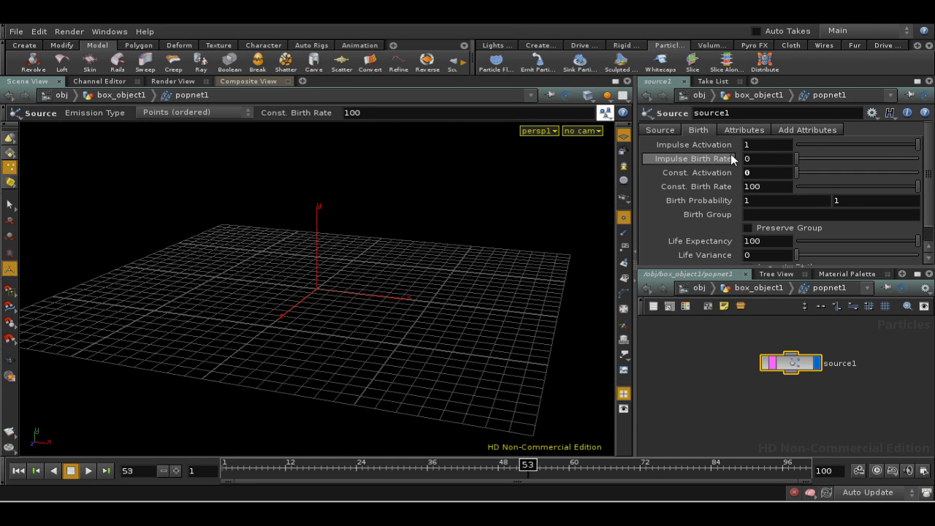
double_click(753, 158)
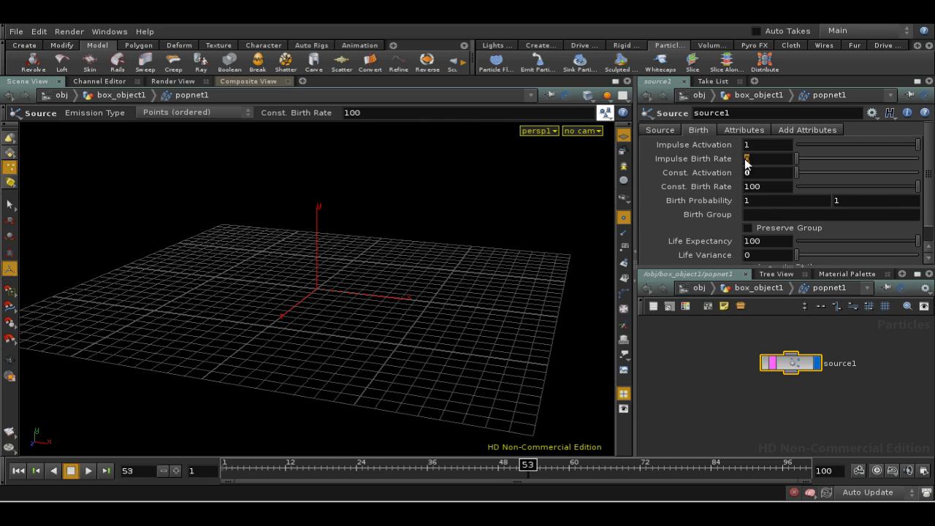
text(5NGRP)
key(Return)
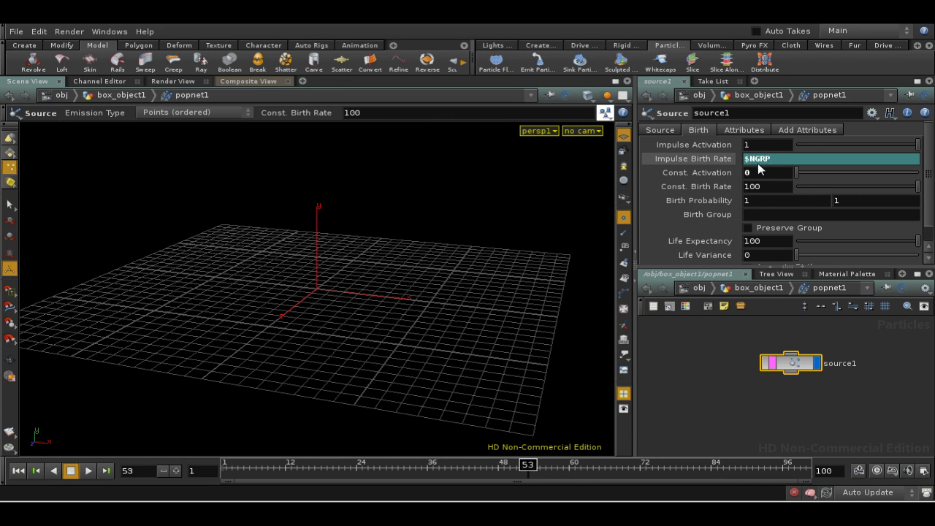
click(660, 130)
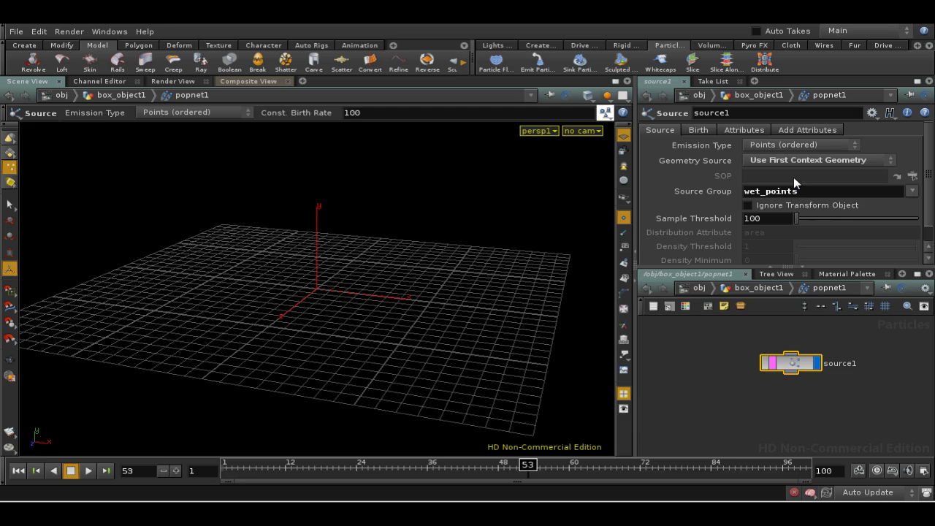
click(696, 131)
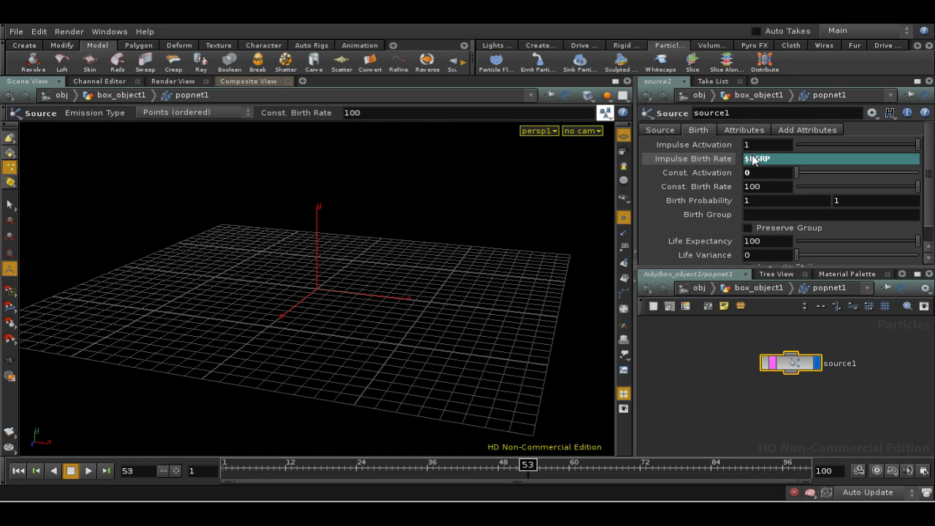
Change the source's Initial Velocity to Set initial velocity and reset all three Variance values to 0.
click(743, 130)
click(774, 173)
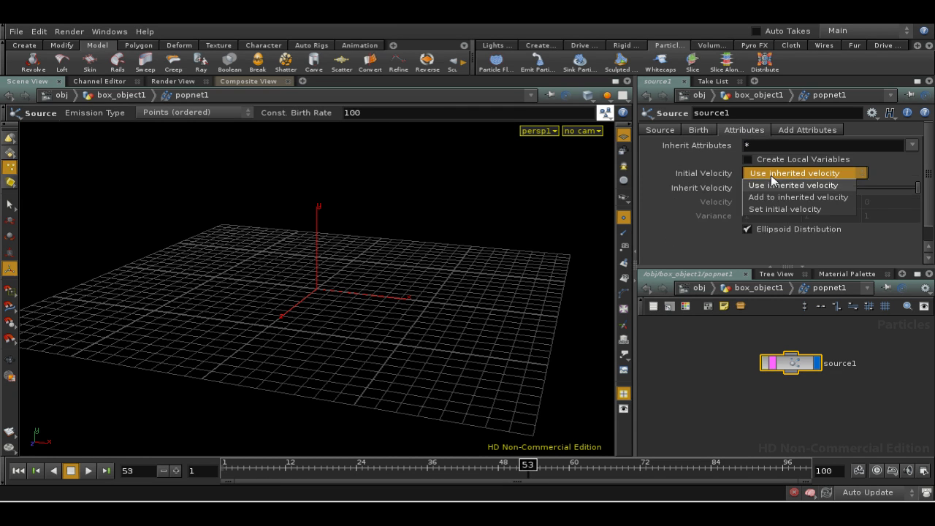
click(780, 210)
middle_drag(727, 220, 699, 208)
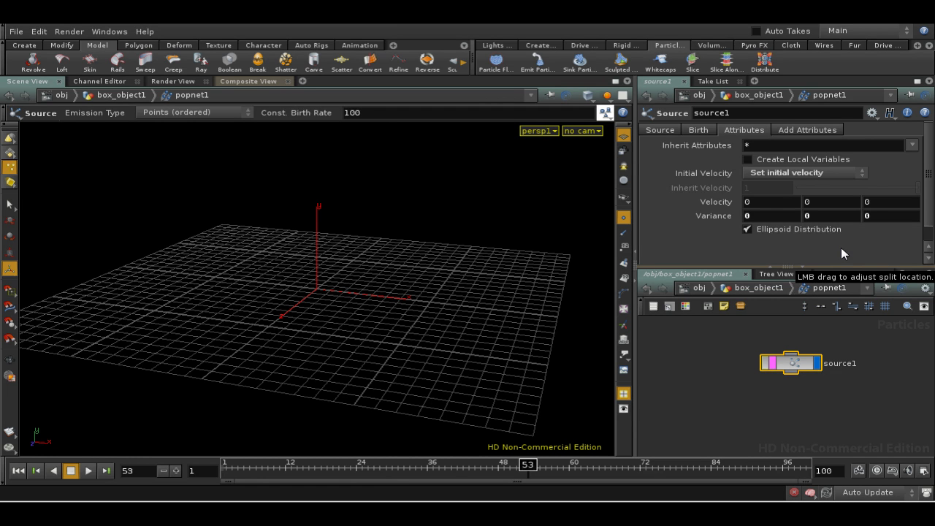
click(662, 130)
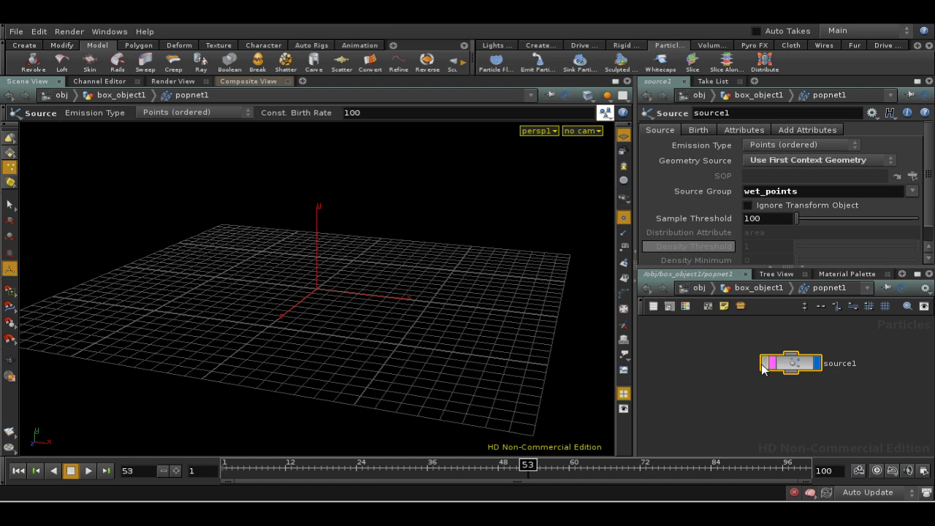
Return to the box_object1 network, display popnet1 and play the particle emission from frame 1.
key(u)
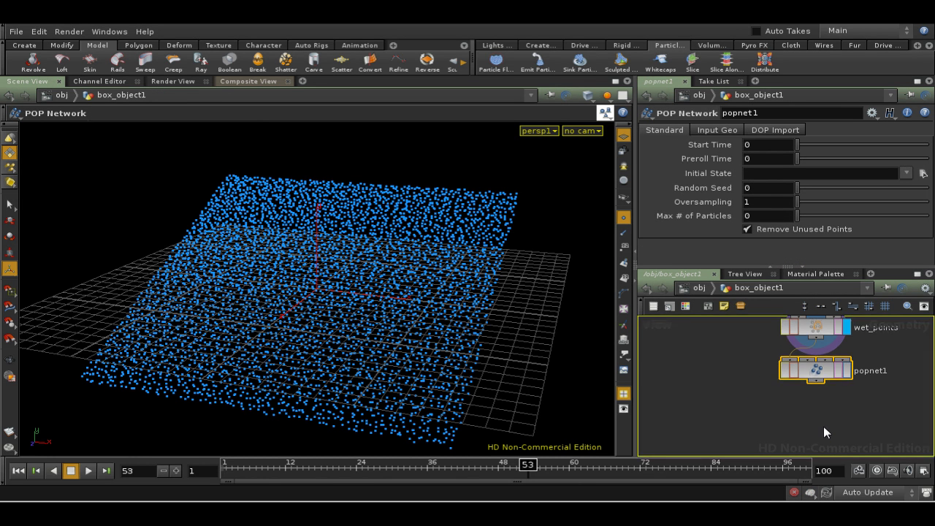
click(846, 381)
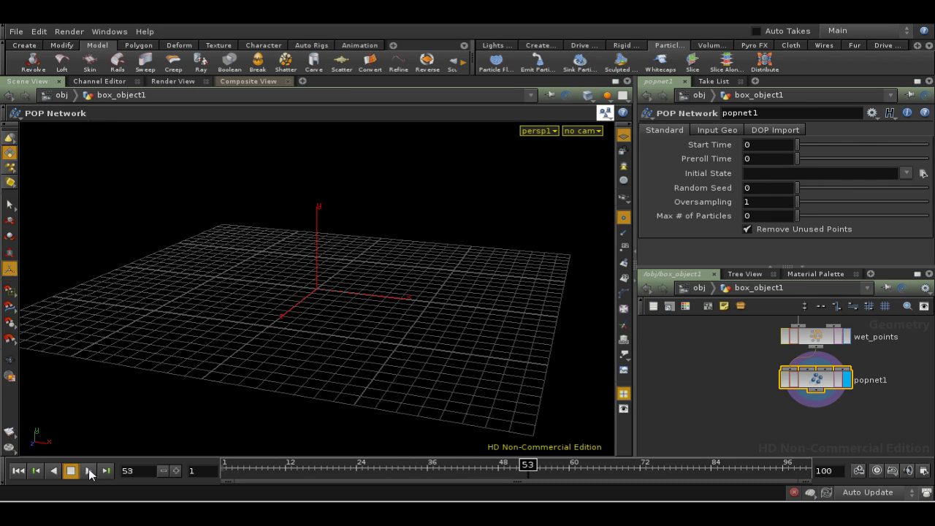
click(18, 470)
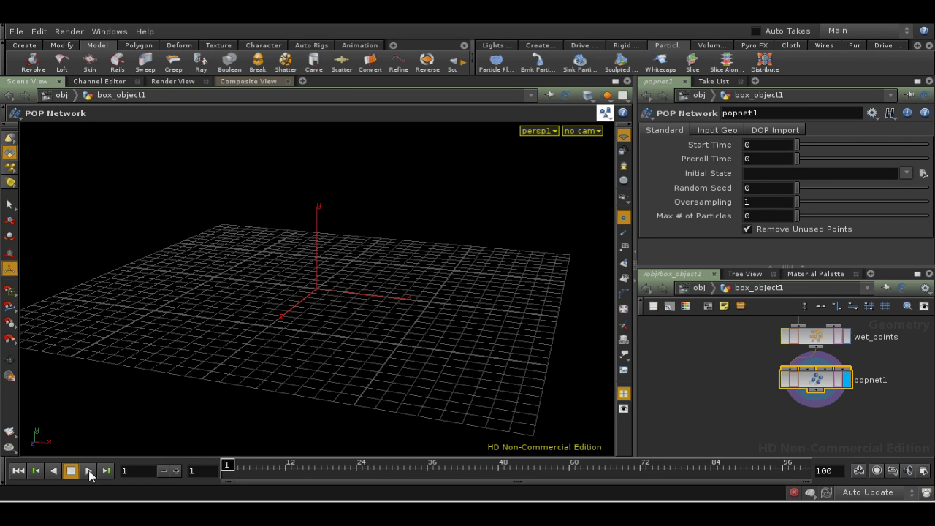
click(87, 471)
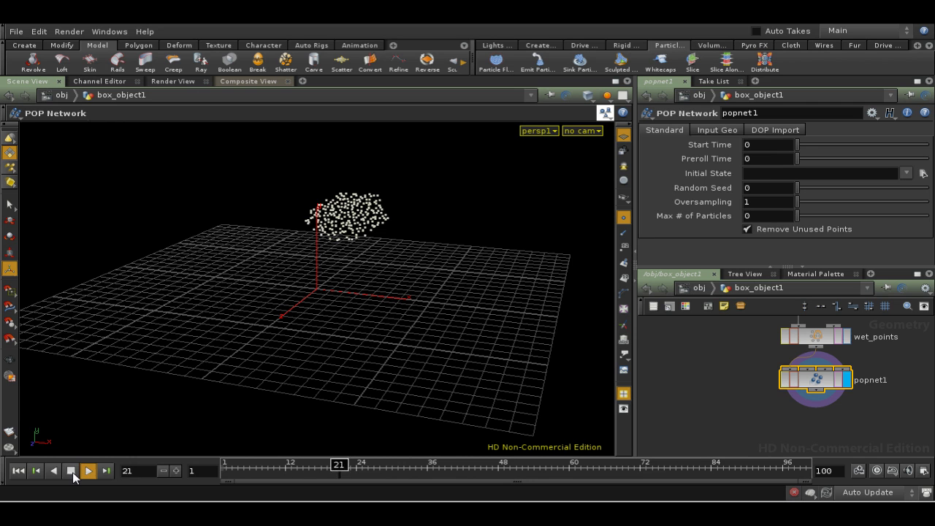
click(70, 471)
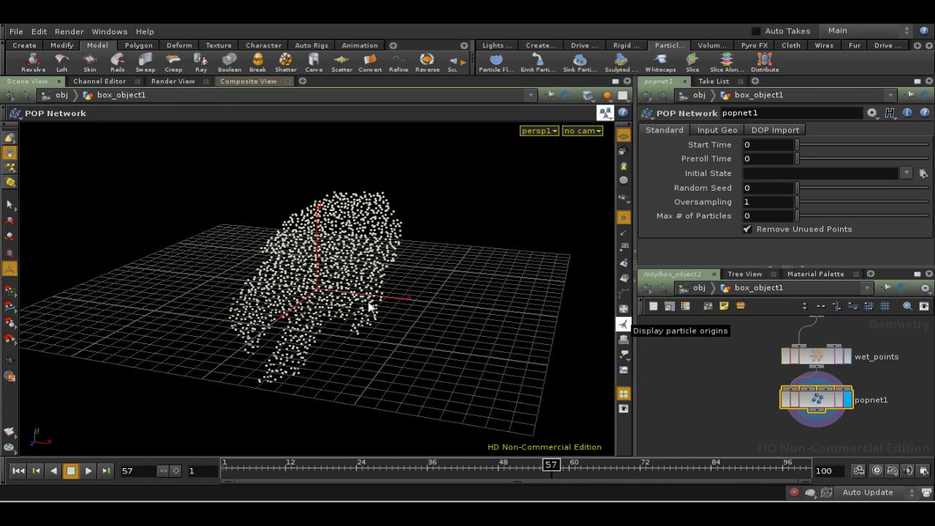
Add an AttribCreate node connected below popnet1.
middle_drag(691, 417, 794, 395)
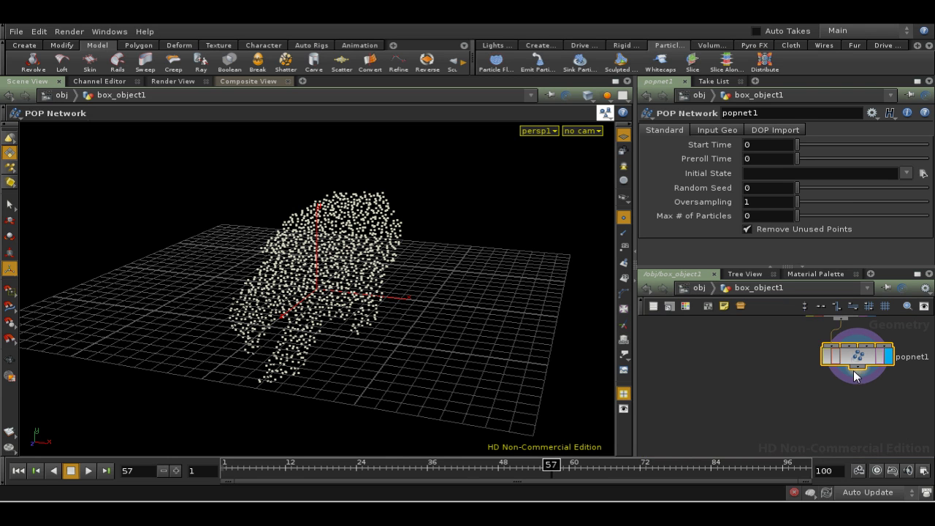
key(Tab)
text(a)
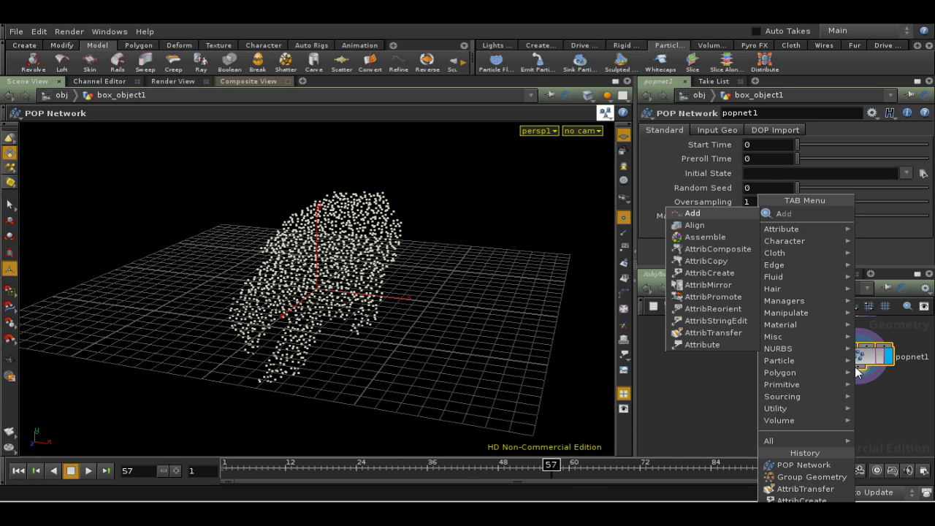
click(743, 271)
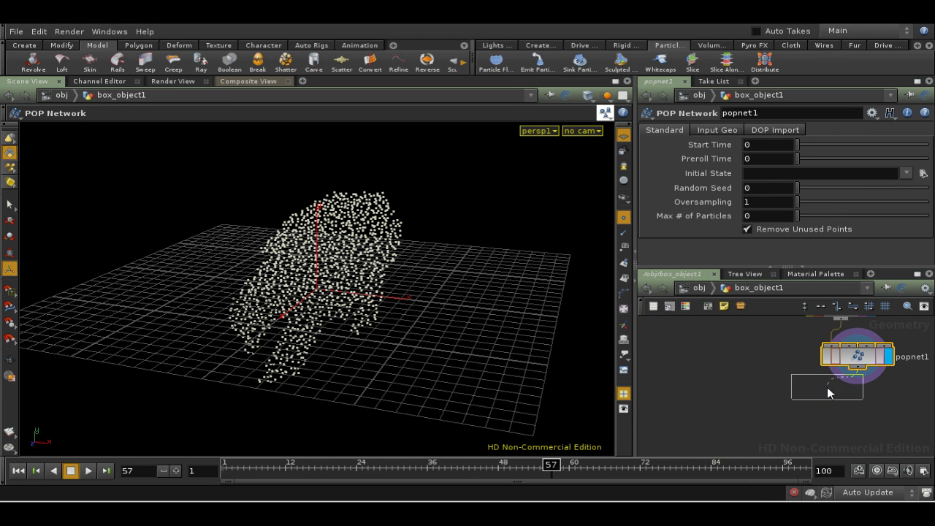
click(860, 406)
Name the new point attribute popswet with a first value of 1, and display the attribcreate2 node.
double_click(812, 162)
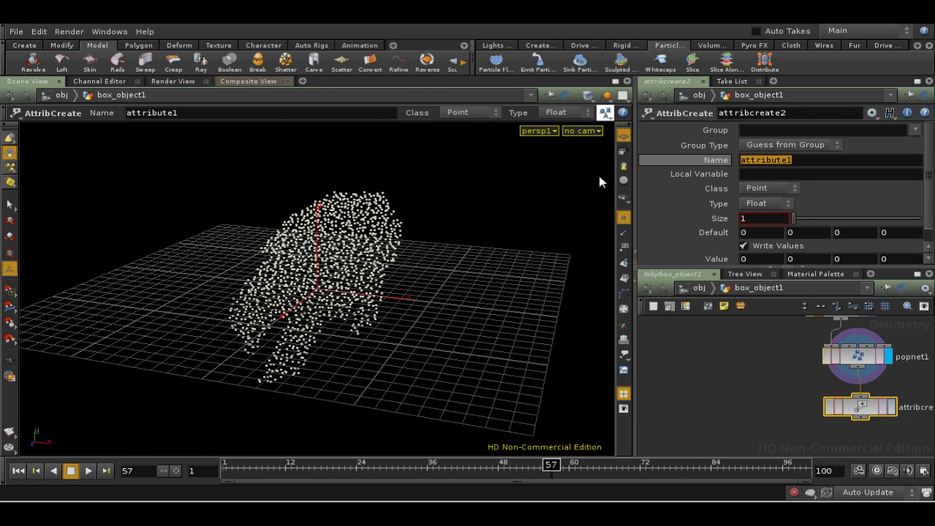
text(po)
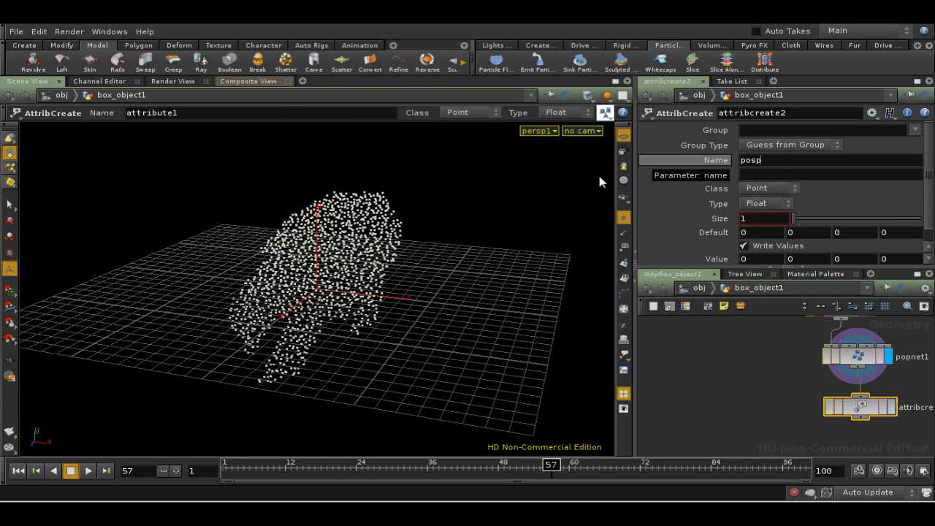
text(pswet)
click(763, 258)
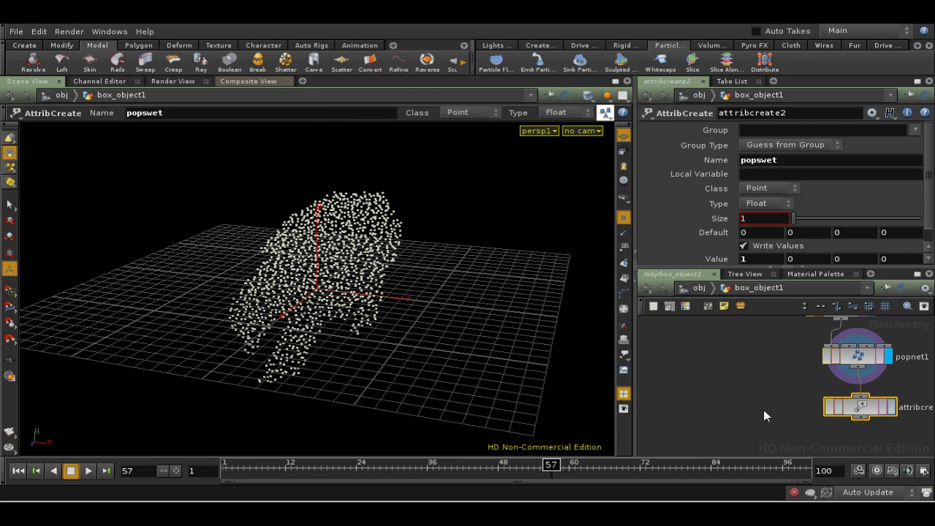
middle_drag(763, 403, 723, 363)
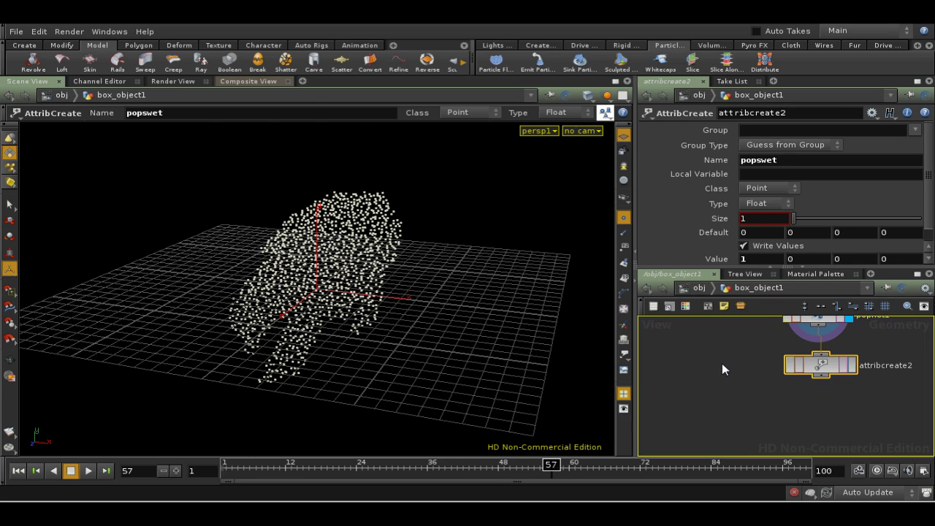
click(851, 365)
Add an AttribTransfer node below attribcreate2.
middle_drag(765, 411, 802, 421)
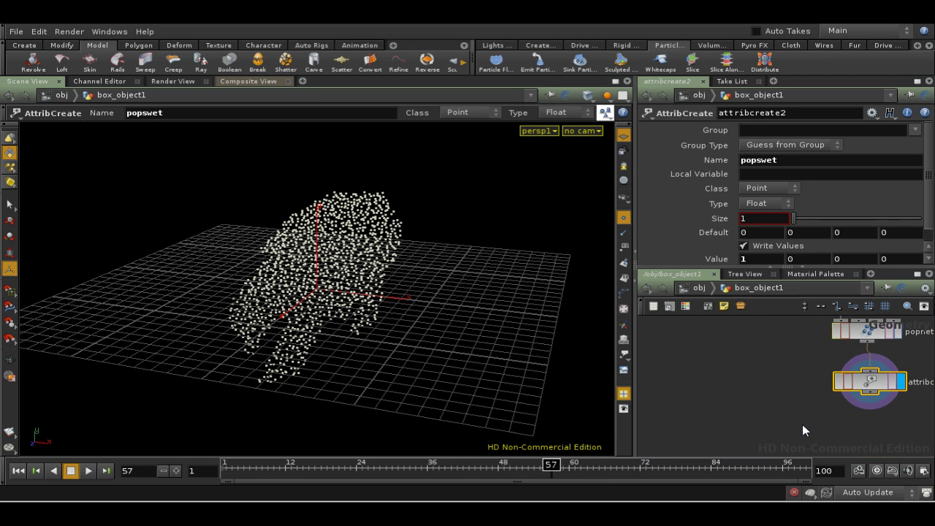
key(Tab)
text(attrib)
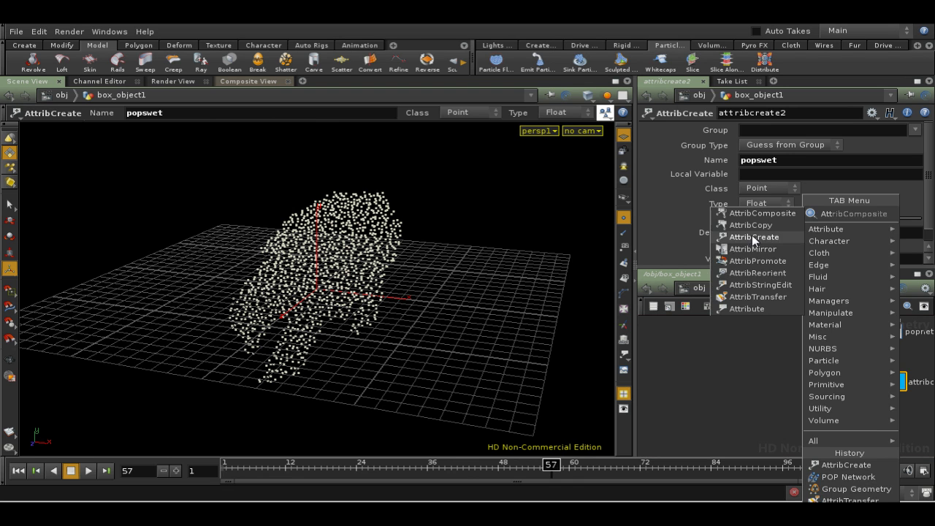
click(764, 296)
click(837, 440)
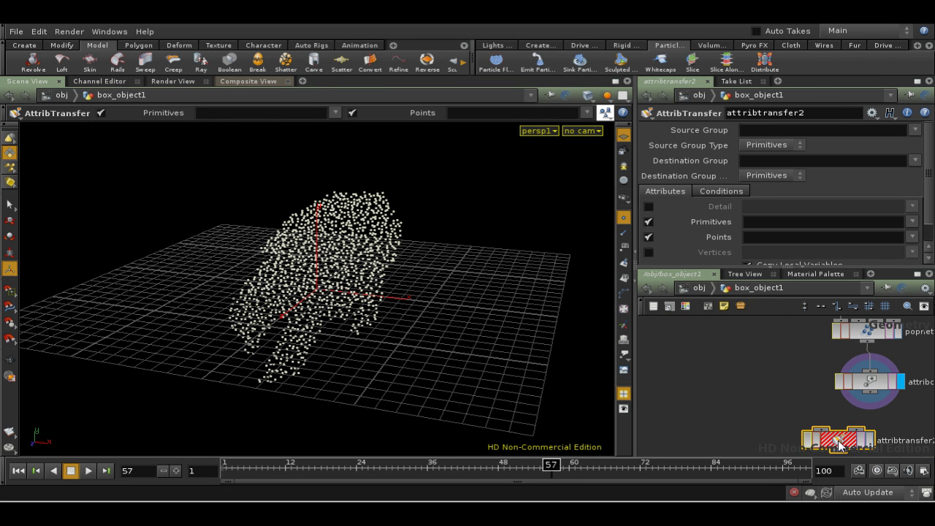
Wire the upstream scattered points into the first input of attribtransfer2 and attribcreate2 into its second input.
middle_drag(696, 342, 732, 358)
middle_drag(733, 398, 723, 378)
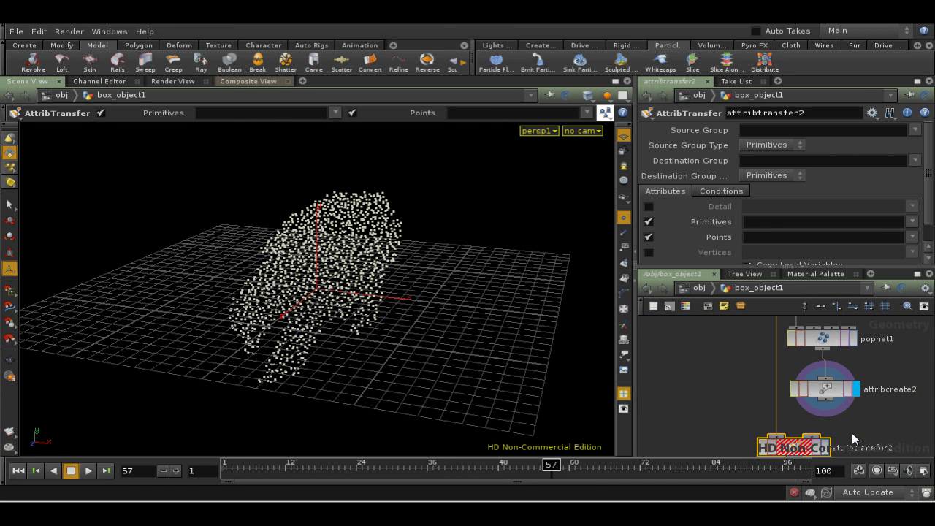
middle_drag(852, 429, 827, 408)
drag(806, 372, 793, 447)
middle_drag(878, 408, 860, 402)
drag(776, 436, 750, 434)
middle_drag(869, 414, 872, 396)
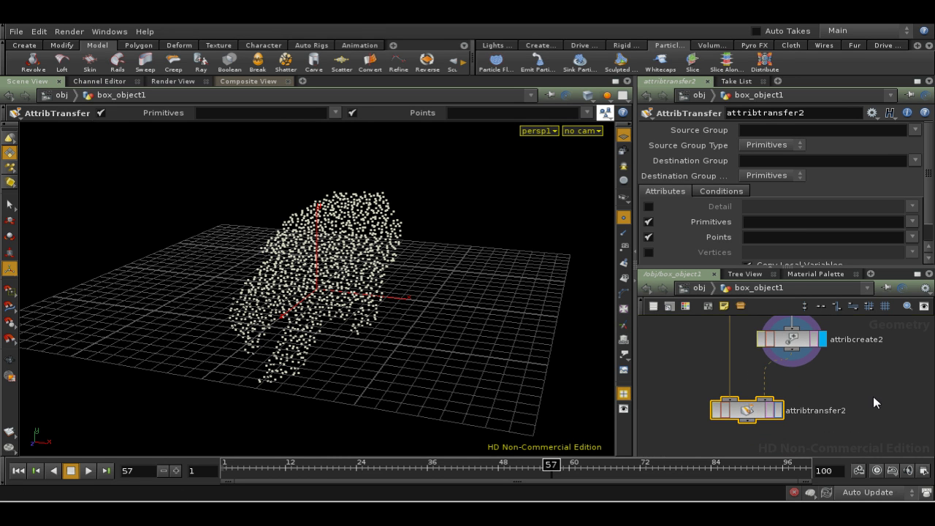
Display attribtransfer2 and set both its Source Group Type and Destination Group Type to Points.
click(778, 411)
click(764, 145)
click(766, 169)
click(766, 172)
click(769, 202)
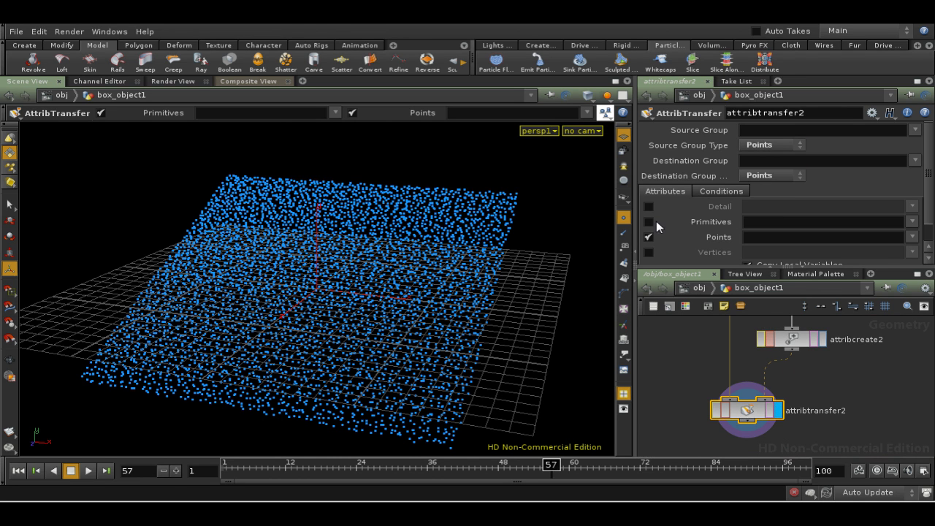
Turn off primitive attribute transfer on attribtransfer2 and choose popswet as the point attribute to transfer.
click(649, 221)
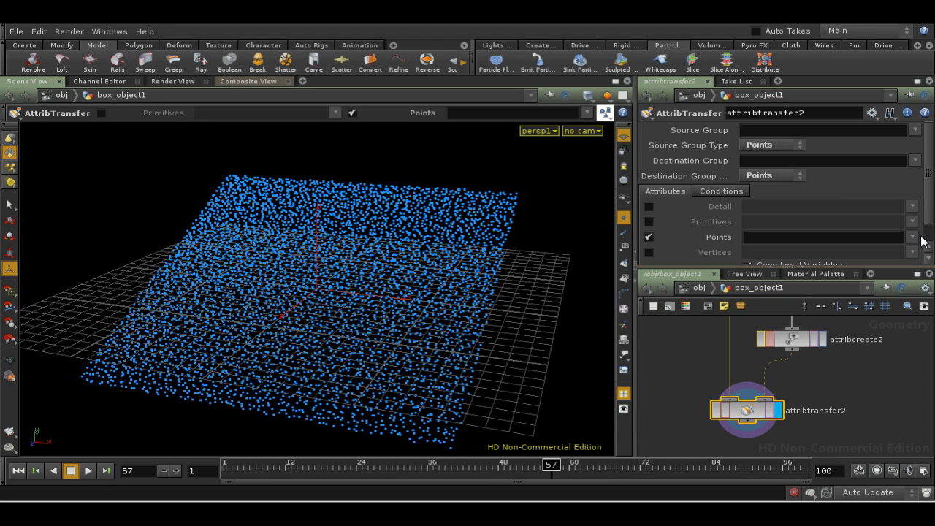
click(912, 237)
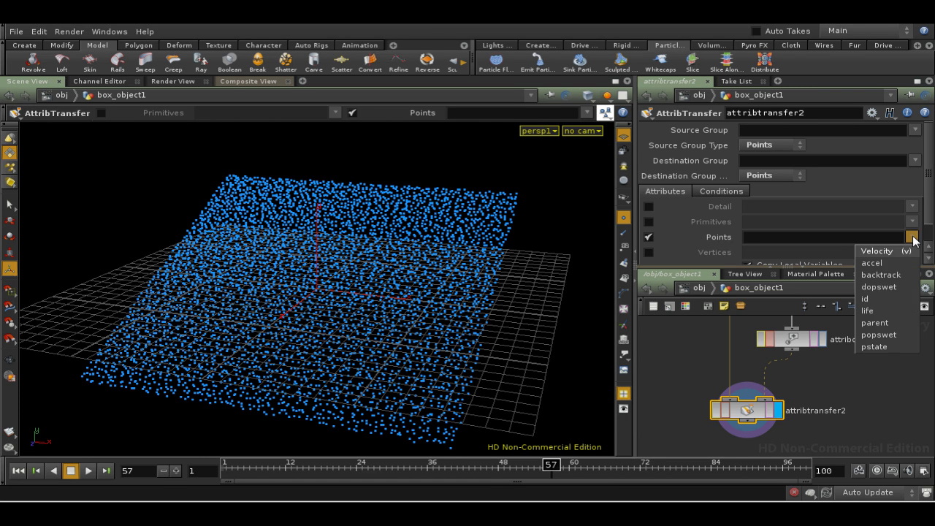
click(901, 335)
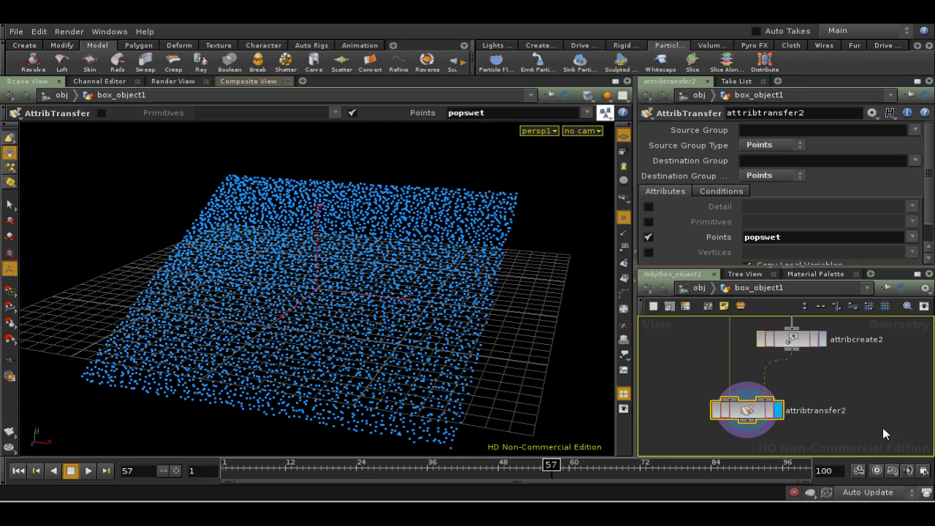
middle_drag(882, 430, 881, 413)
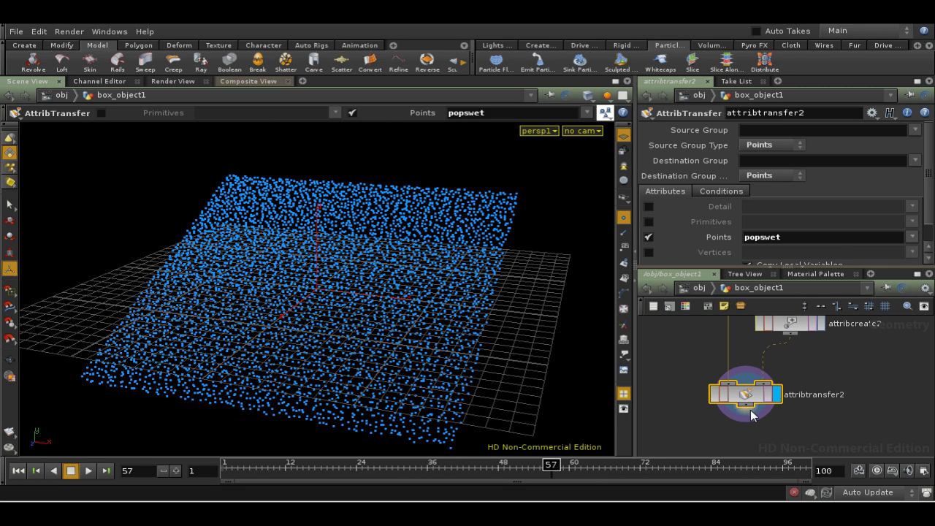
Add a Group Geometry node directly below attribtransfer2, connected to its output.
key(Tab)
text(grou)
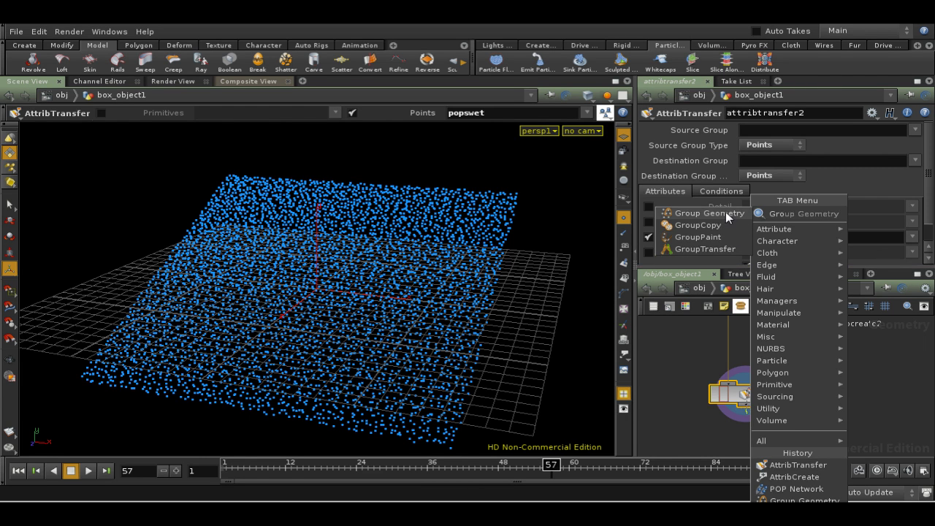
click(725, 212)
click(750, 436)
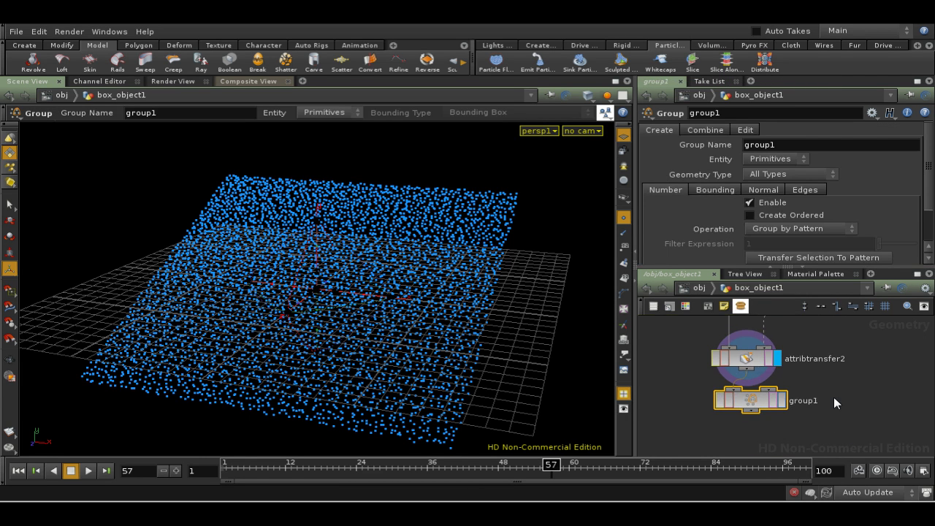
drag(750, 401, 746, 405)
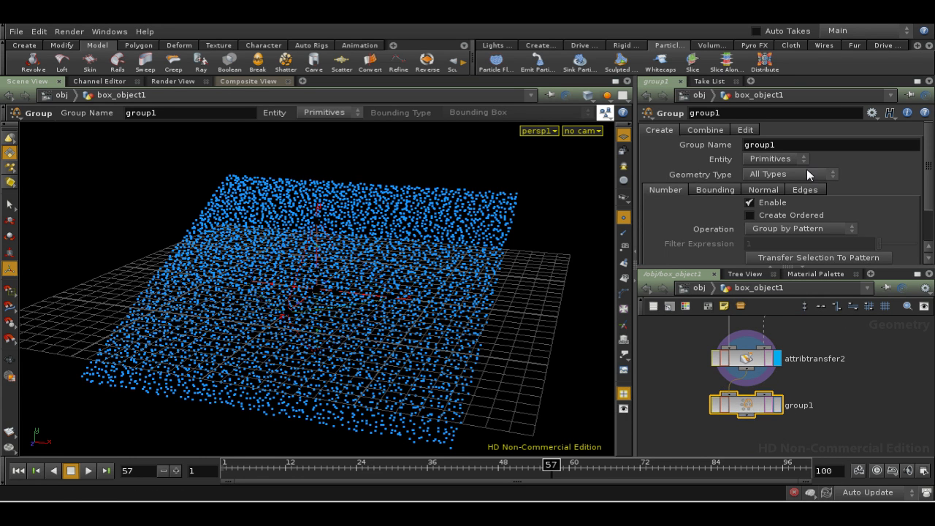
Set group1's operation to Group by Expression with the filter expression $POPSWET > 0, and display the node.
click(800, 229)
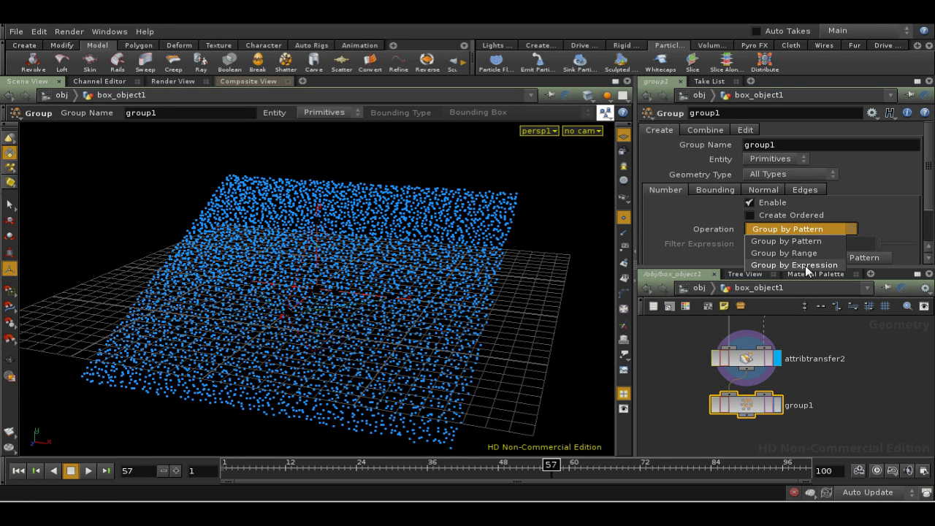
click(798, 263)
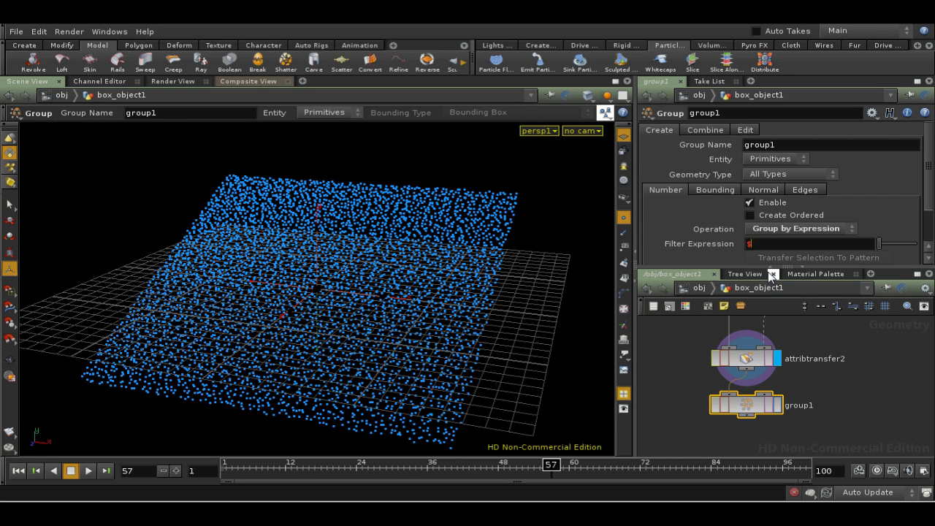
text($POPSWET > 0)
key(Return)
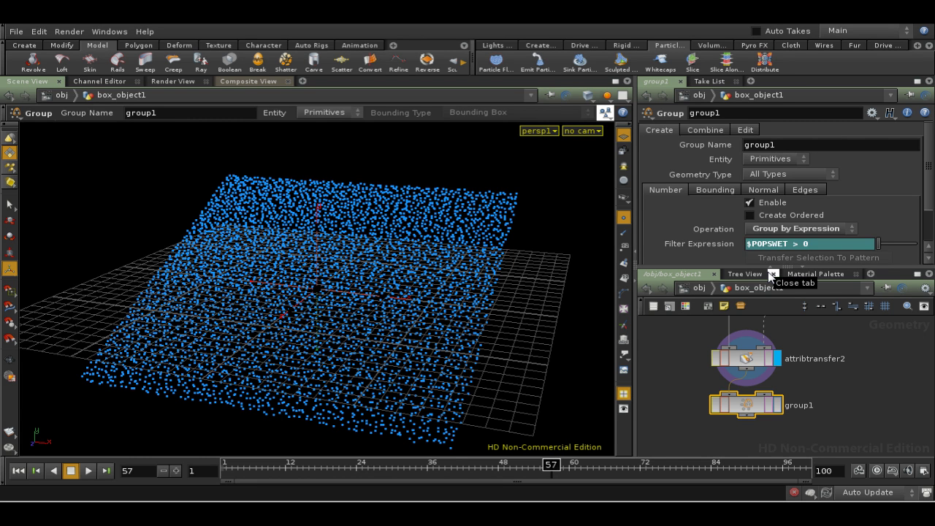
click(778, 405)
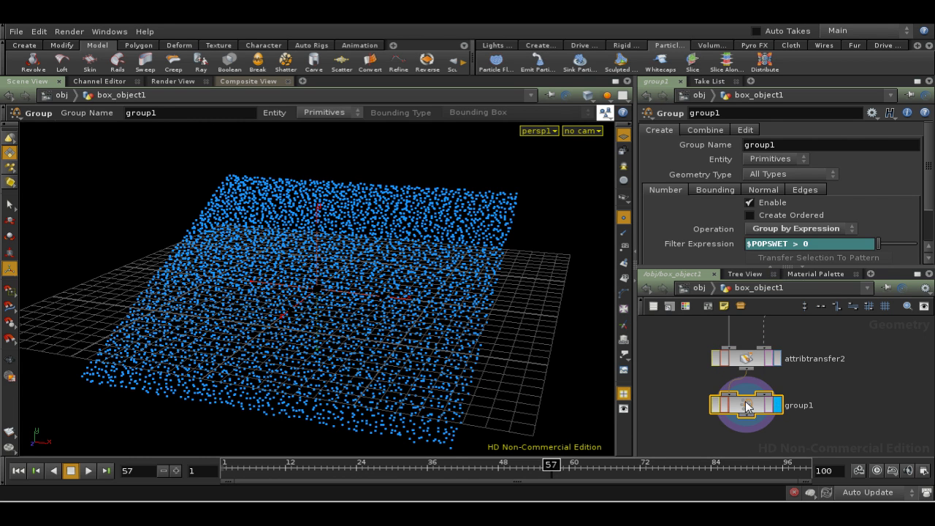
Return to frame 1 and set attribtransfer2's Distance Threshold to .1.
click(17, 471)
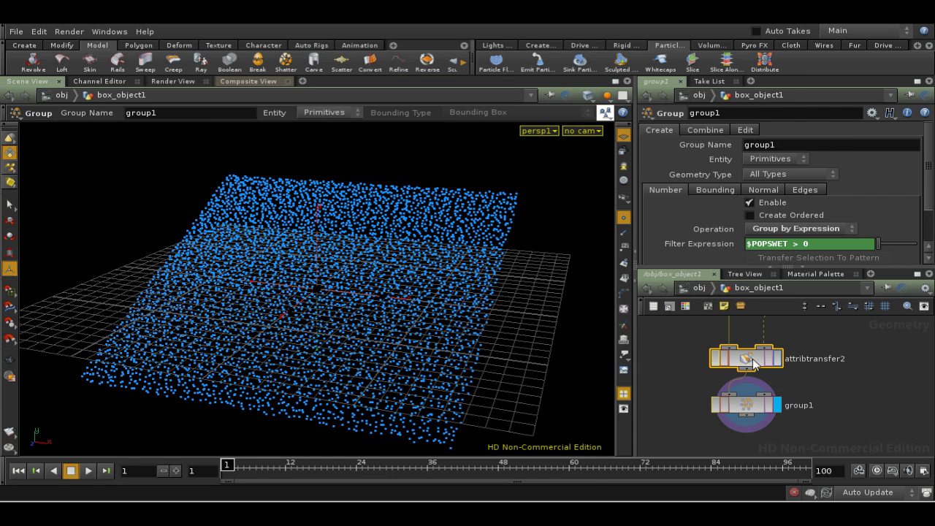
click(845, 358)
click(723, 191)
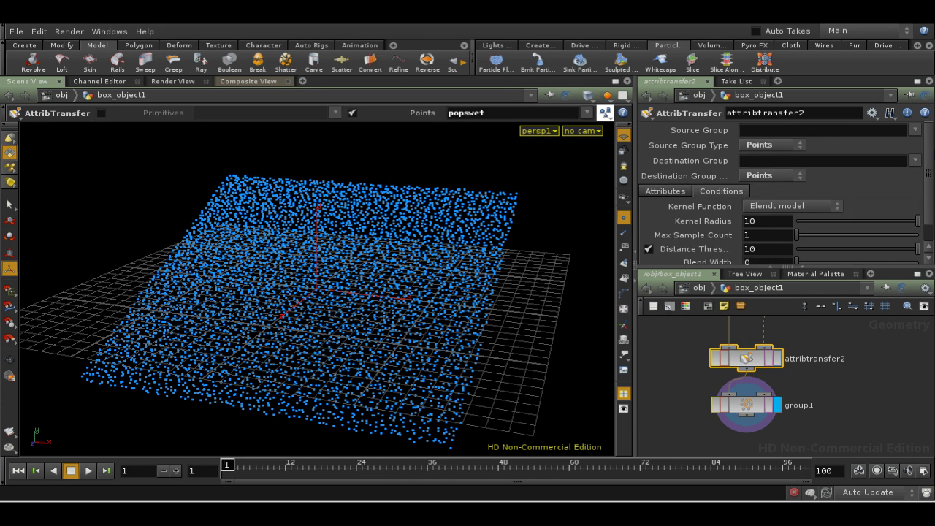
scroll(858, 226, down, 1)
double_click(765, 228)
text(.1)
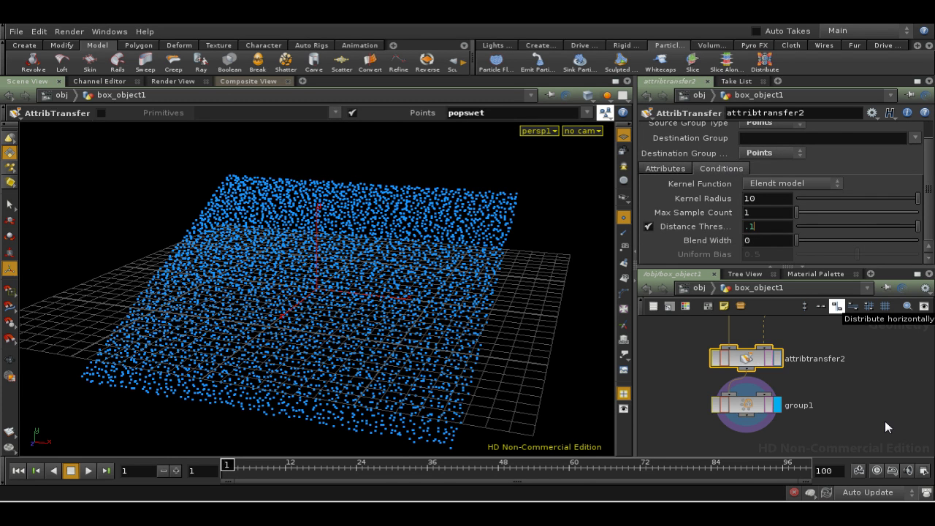
key(Return)
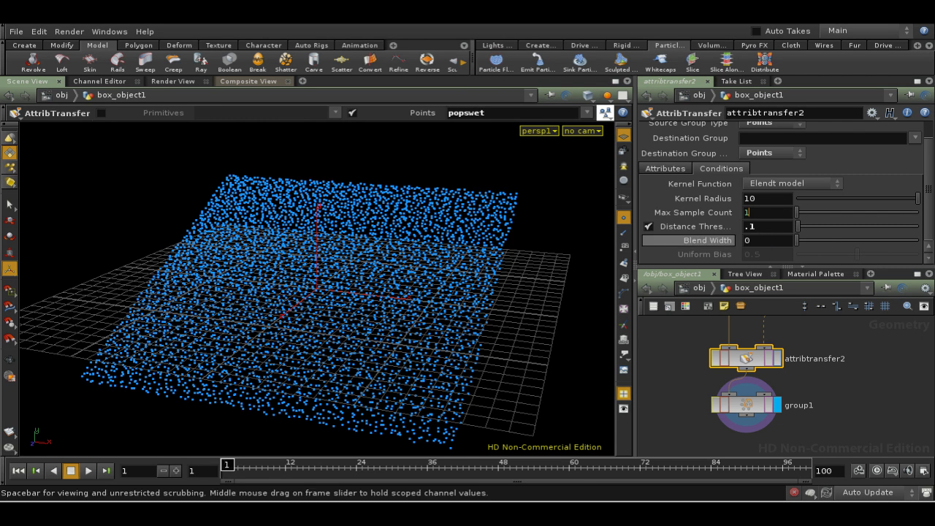
Play the simulation forward to about frame 63 and set group1's Entity to Points.
click(88, 470)
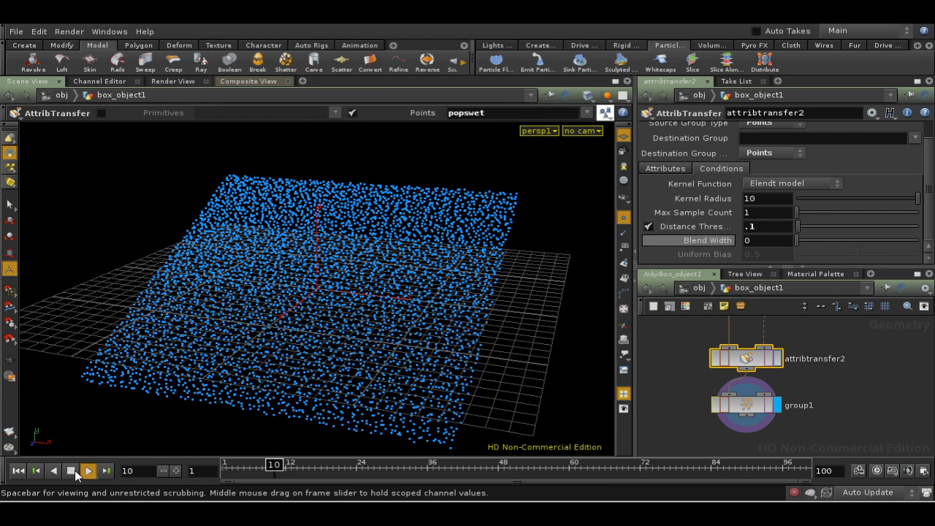
click(777, 159)
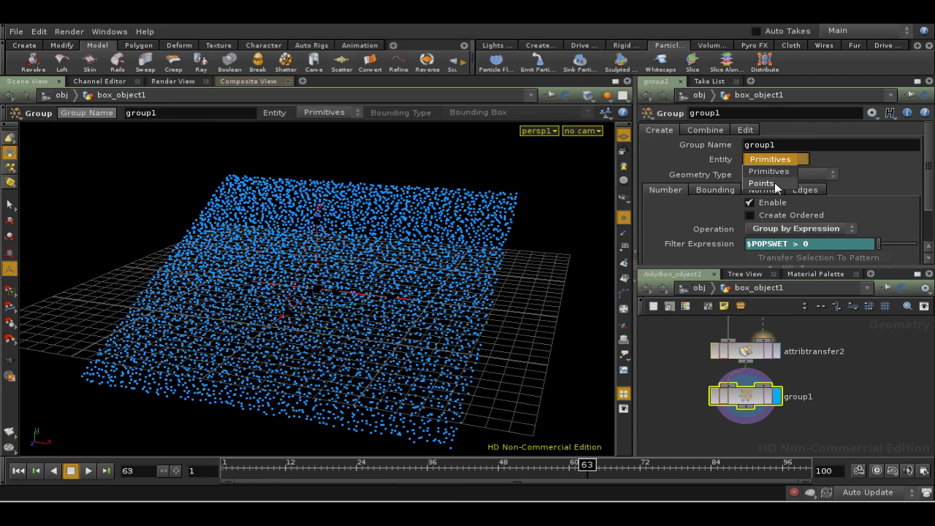
click(774, 182)
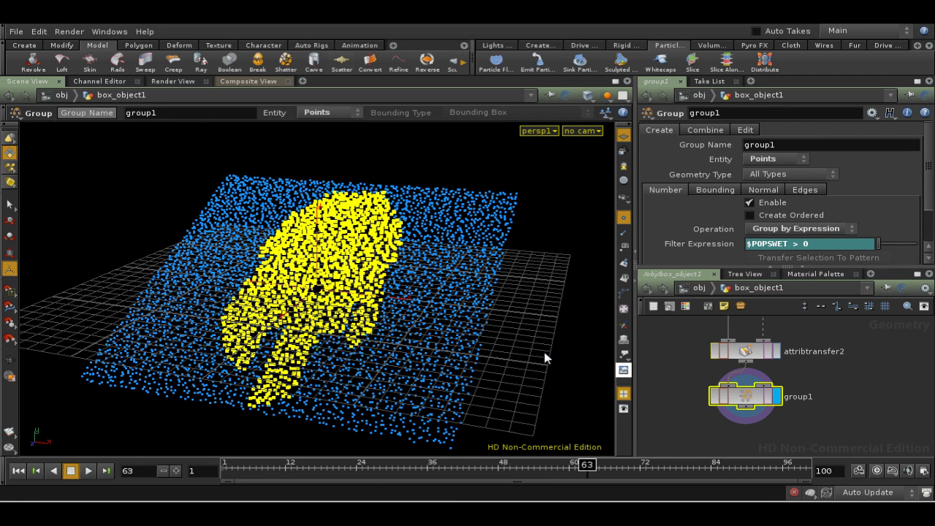
Replay the simulation from frame 1 to about frame 61 to check how the wet point group spreads.
click(18, 470)
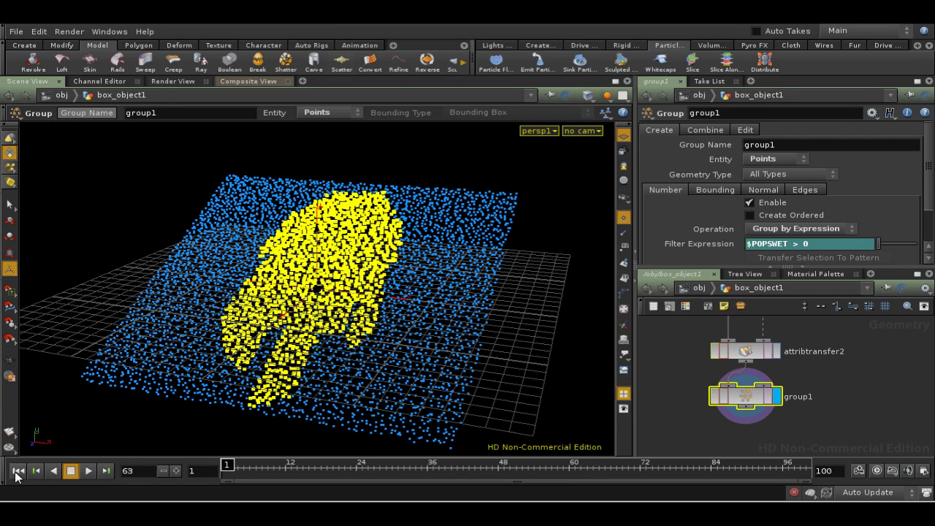
click(88, 471)
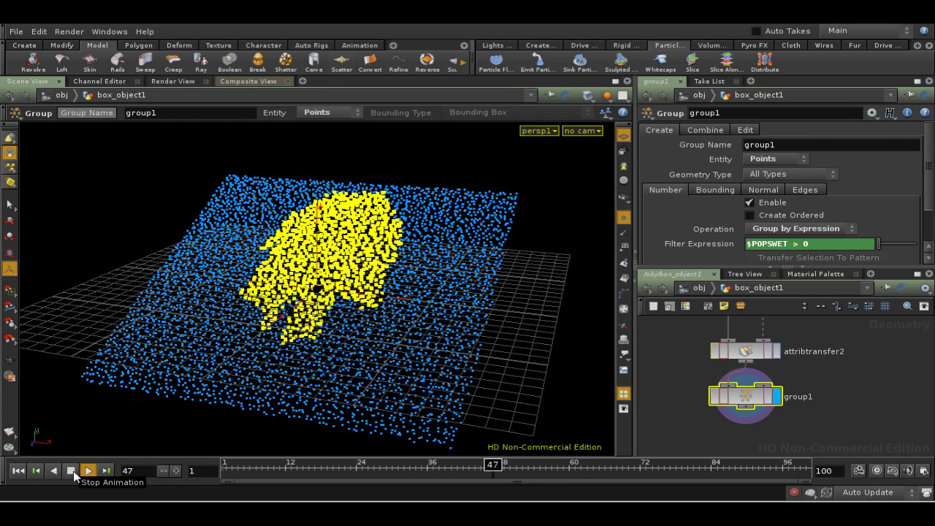
click(71, 471)
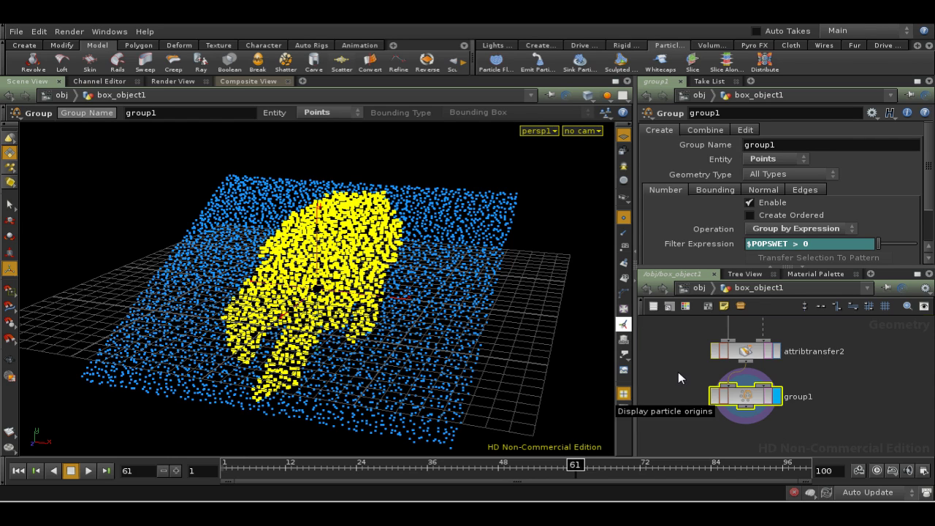
middle_drag(677, 372, 701, 371)
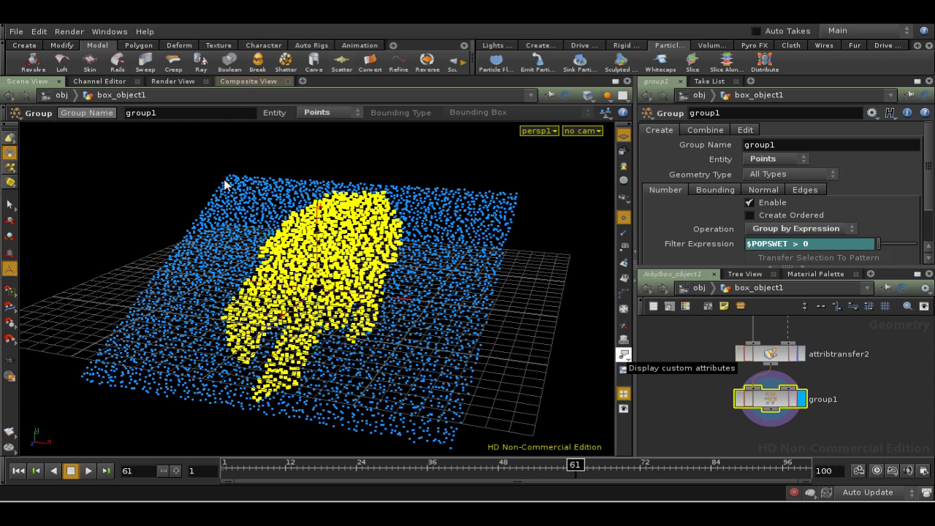
drag(763, 398, 763, 407)
middle_drag(847, 421, 842, 385)
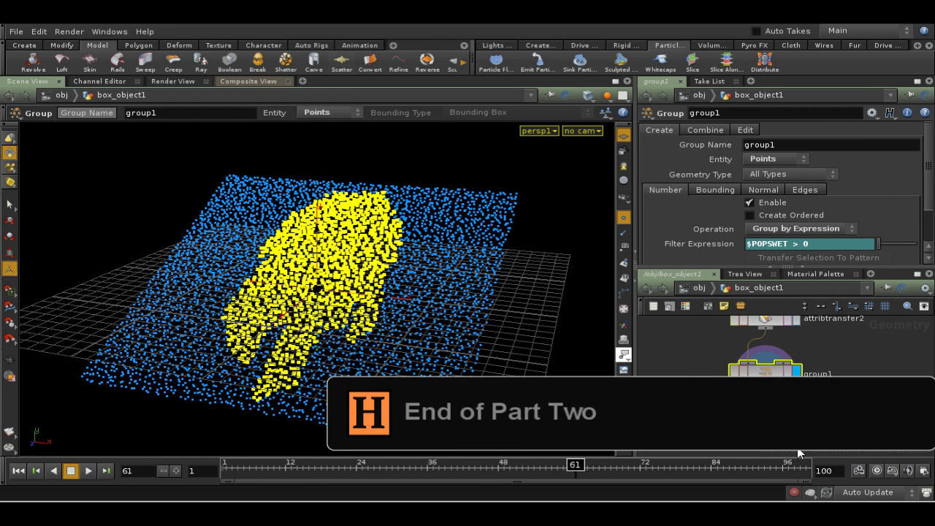
click(809, 493)
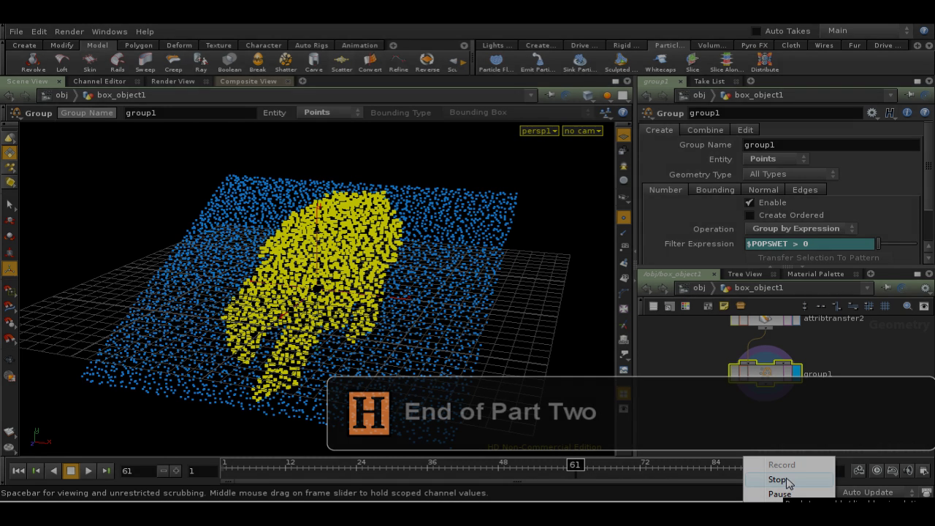